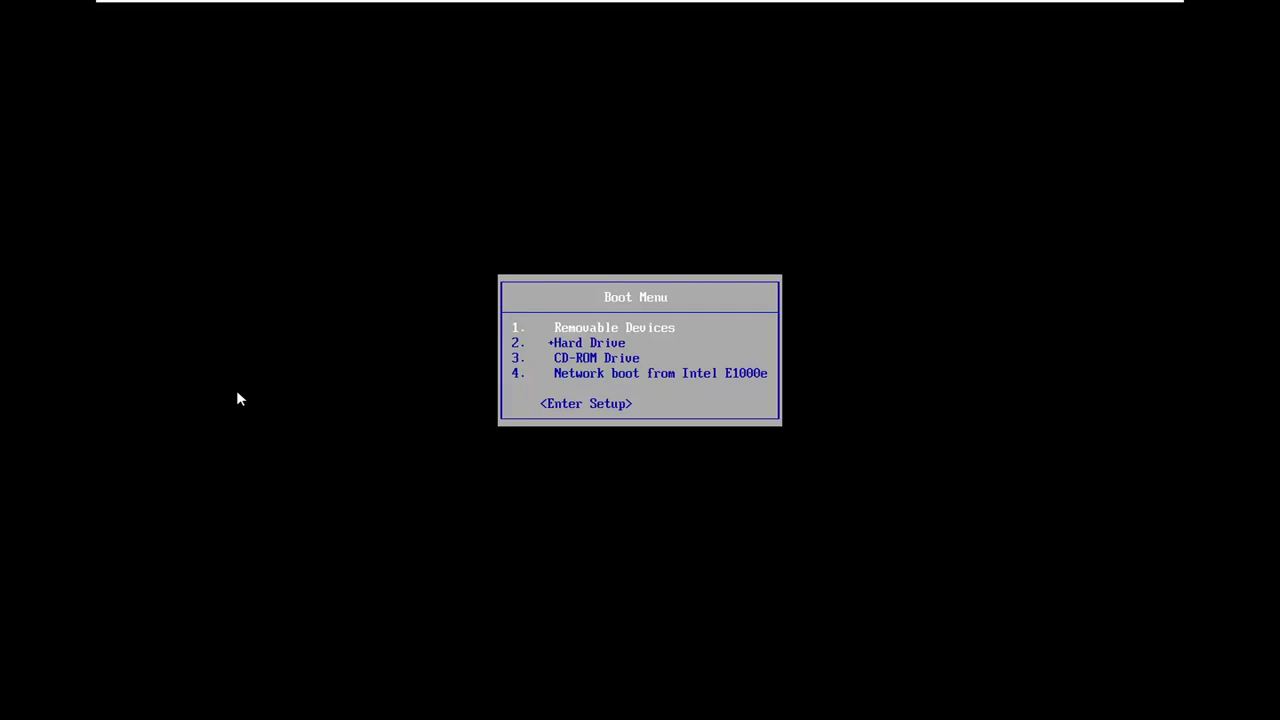
# Boot the computer from the CD-ROM drive into Windows Setup
pyautogui.click(509, 214)
pyautogui.press('Down')
pyautogui.press('Down')
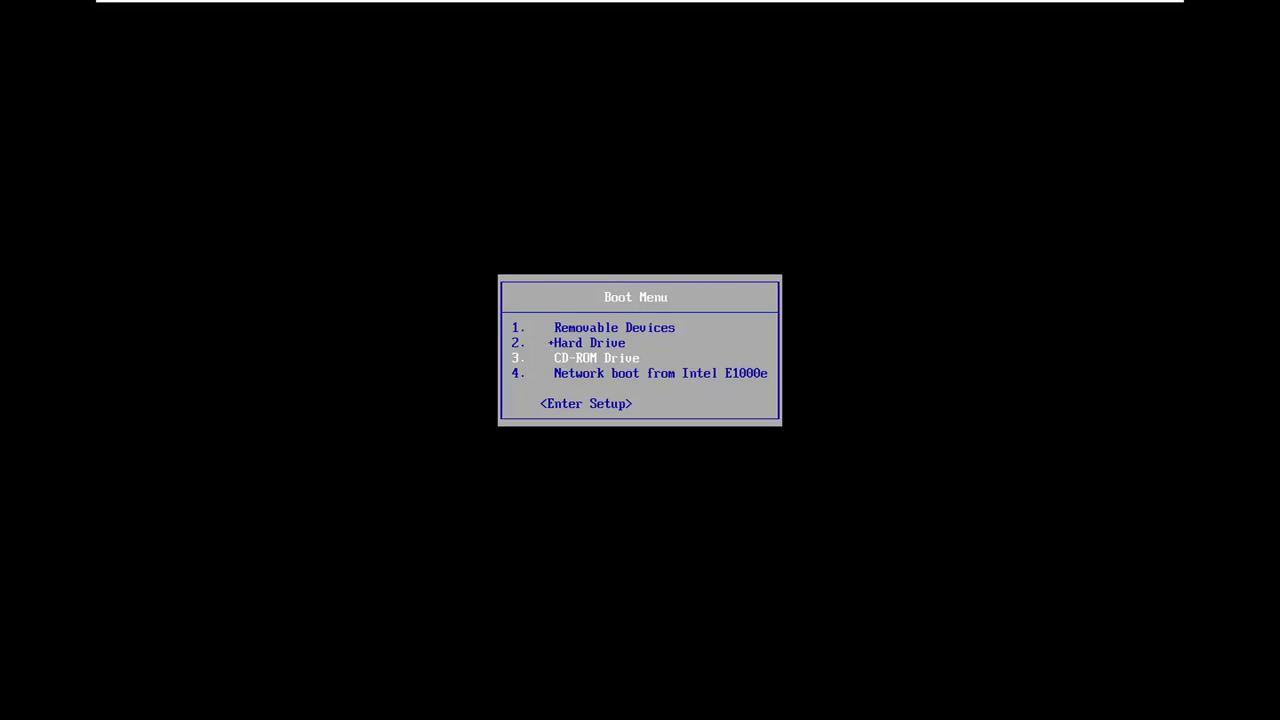
pyautogui.press('Return')
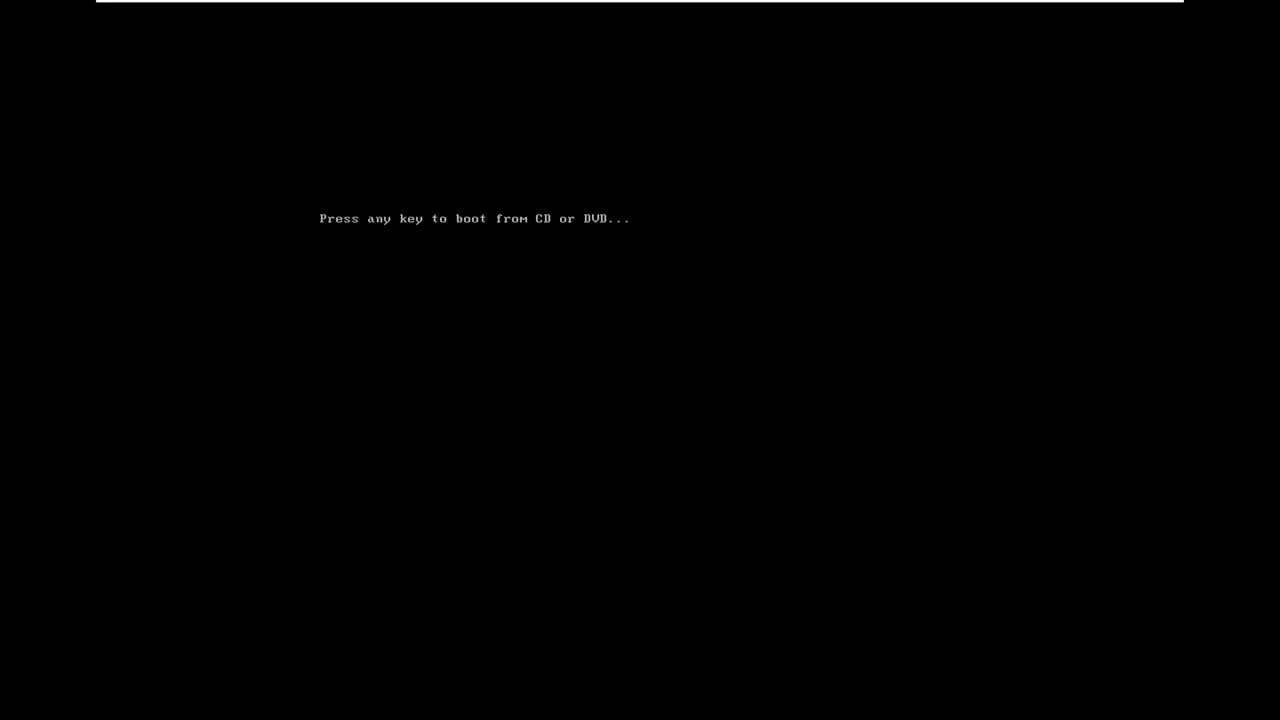
pyautogui.press('Return')
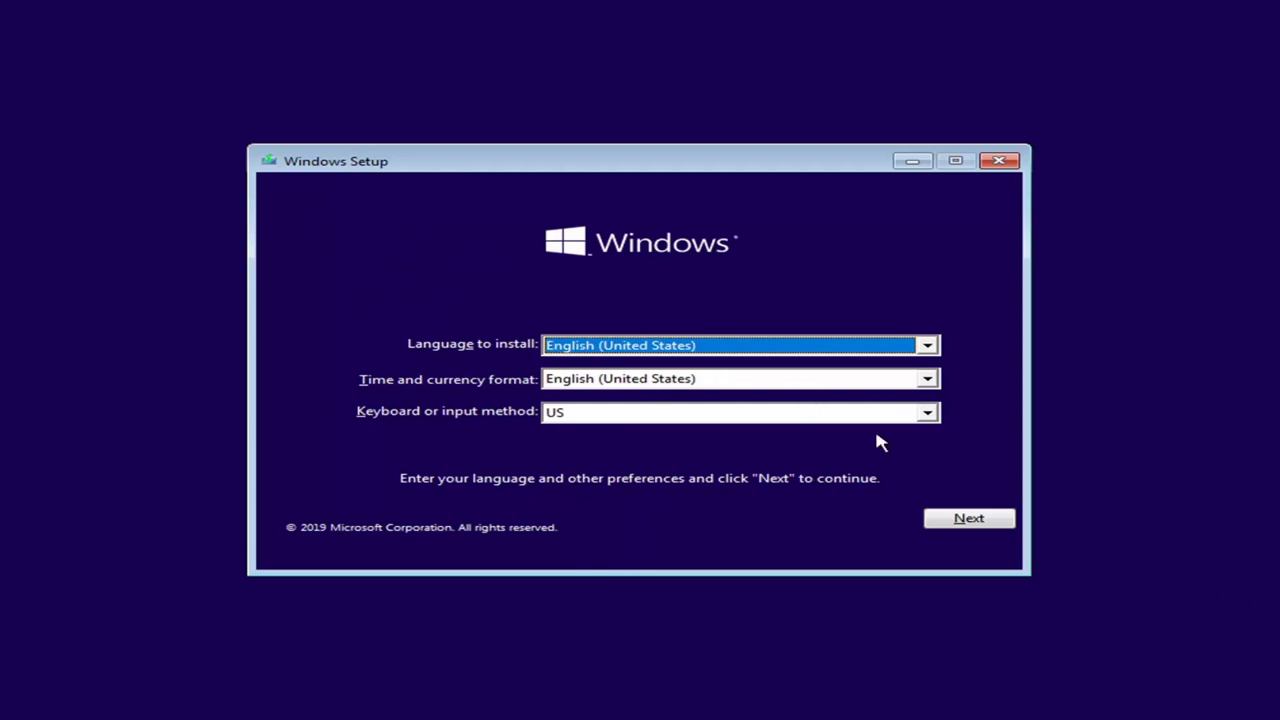
# Accept the default language settings and start System Restore for Windows 10 from the computer repair options
pyautogui.click(960, 525)
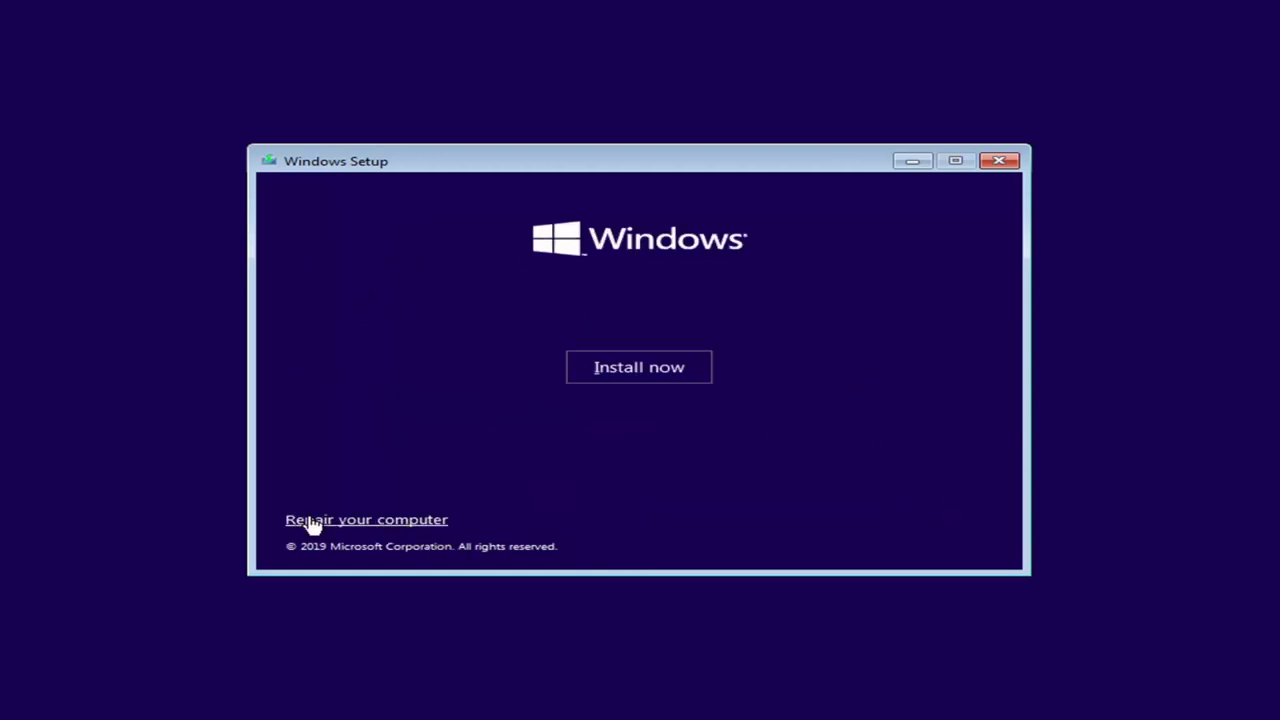
pyautogui.click(357, 521)
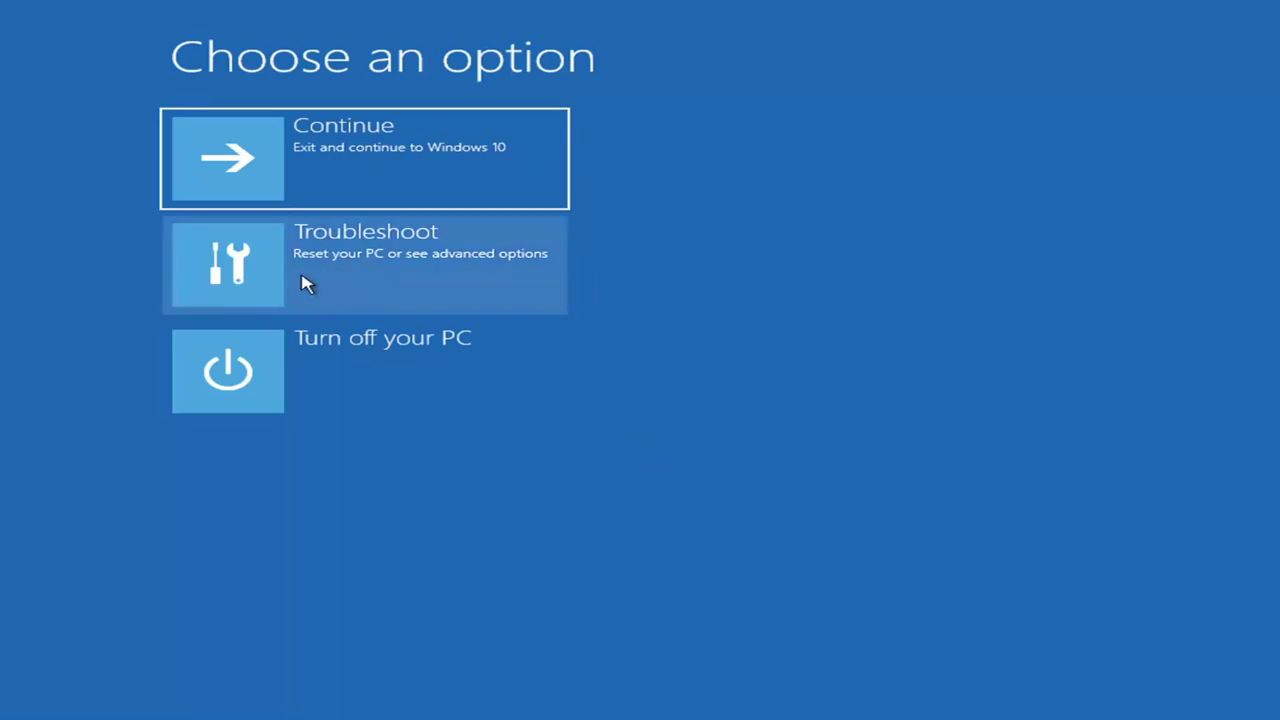
pyautogui.click(390, 283)
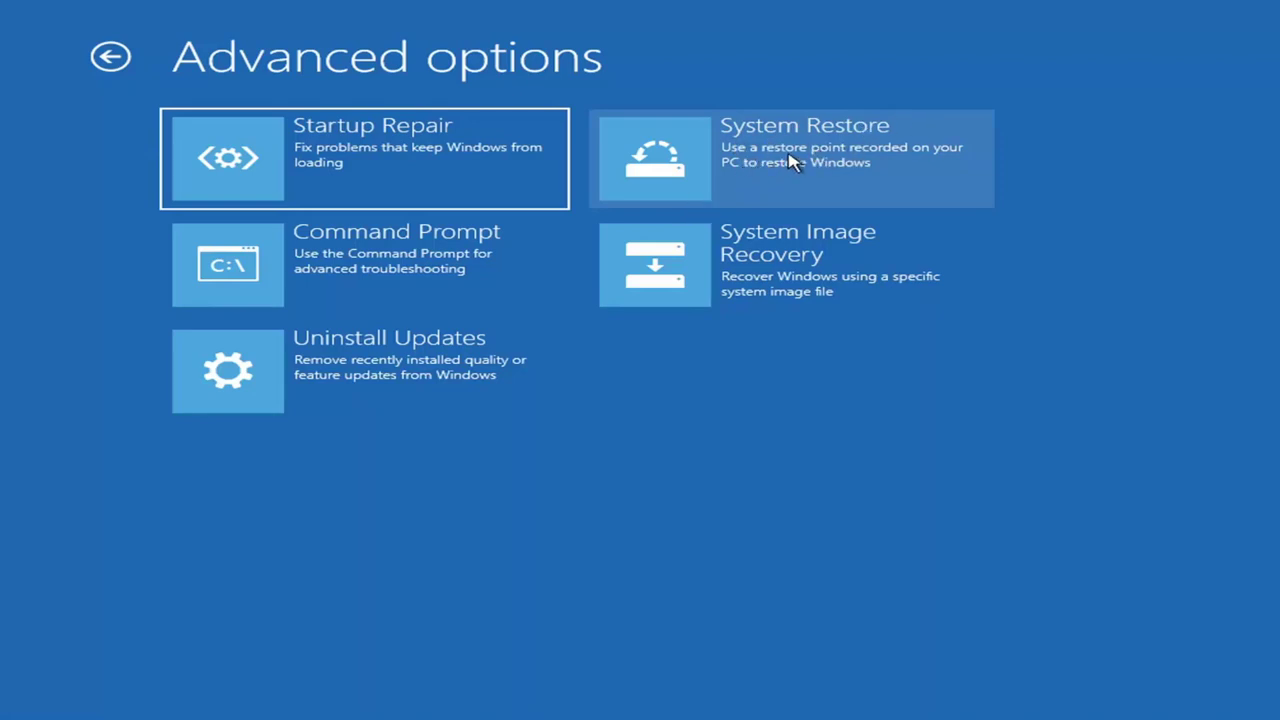
pyautogui.click(752, 146)
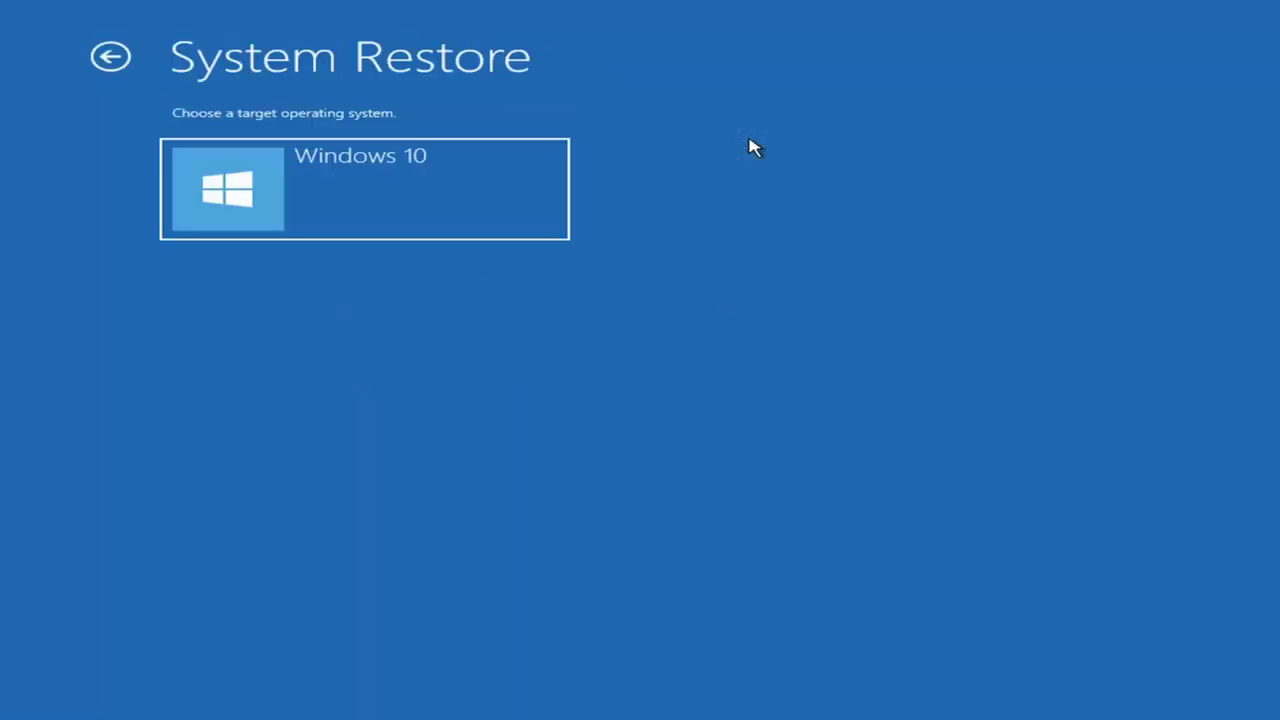
pyautogui.click(300, 194)
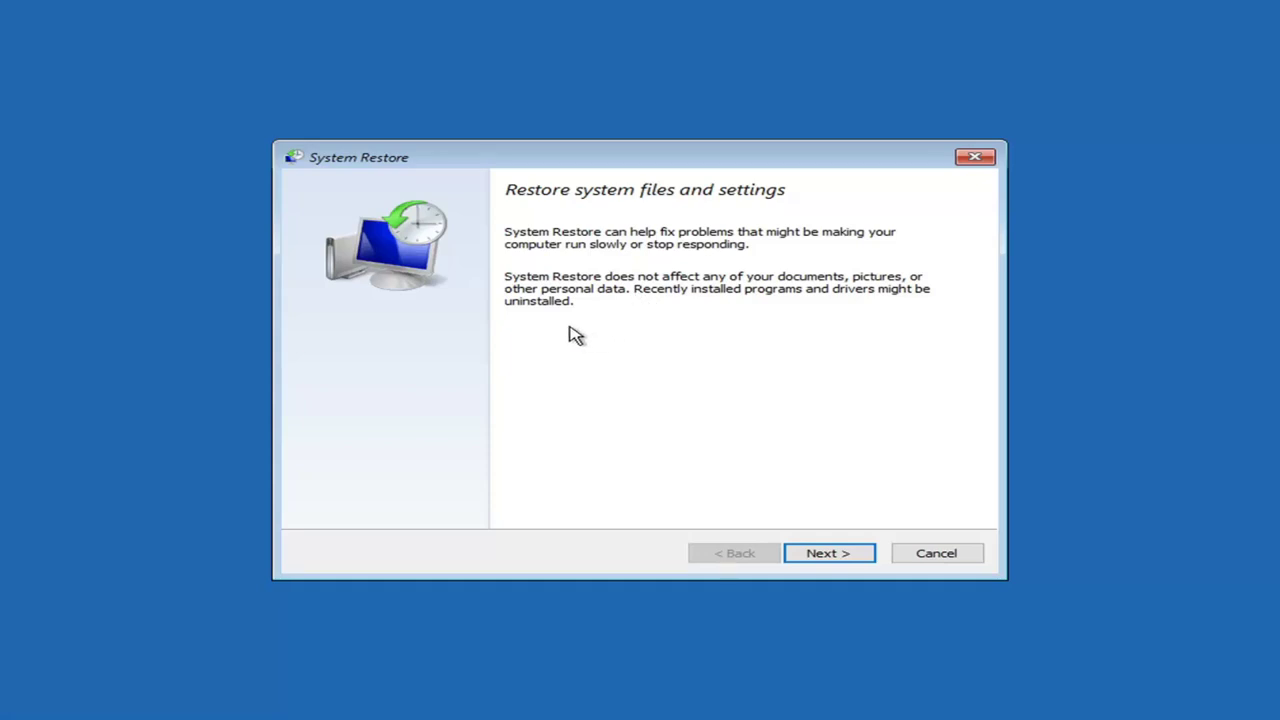
# Restore Windows to the 12/6/2020 5:30:10 AM "Before Updates" restore point and restart the computer
pyautogui.click(826, 556)
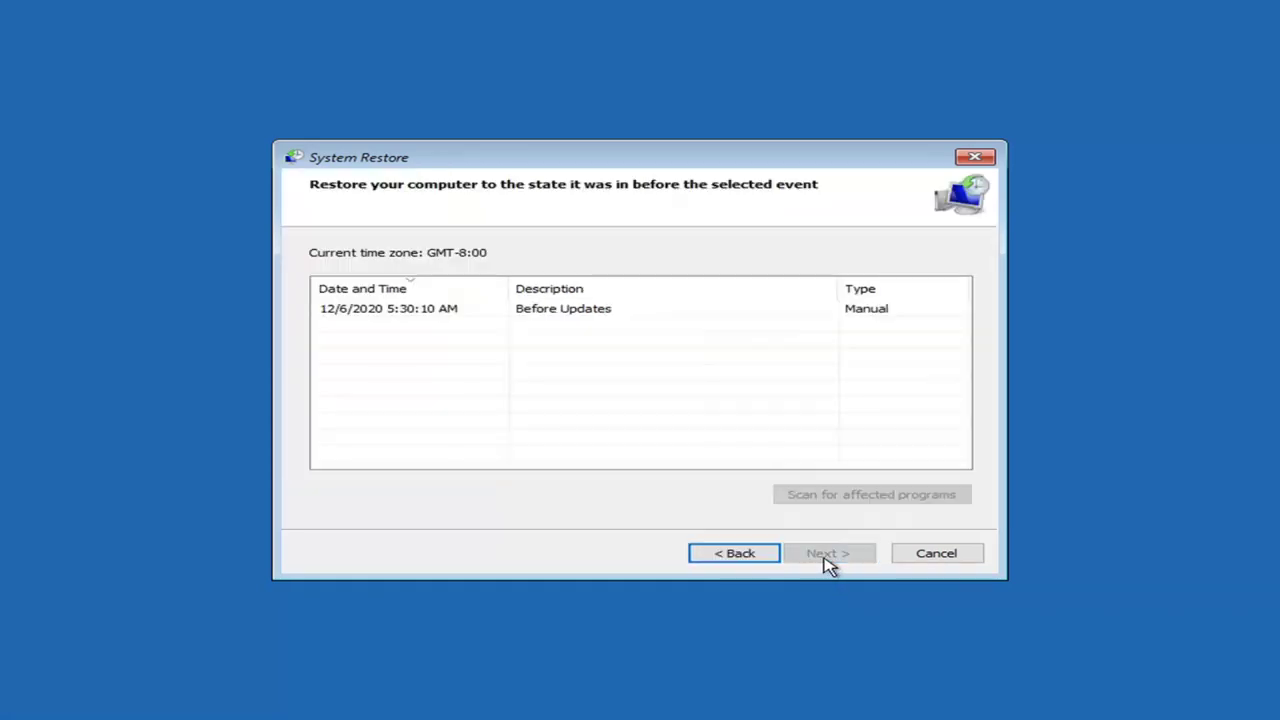
pyautogui.click(371, 312)
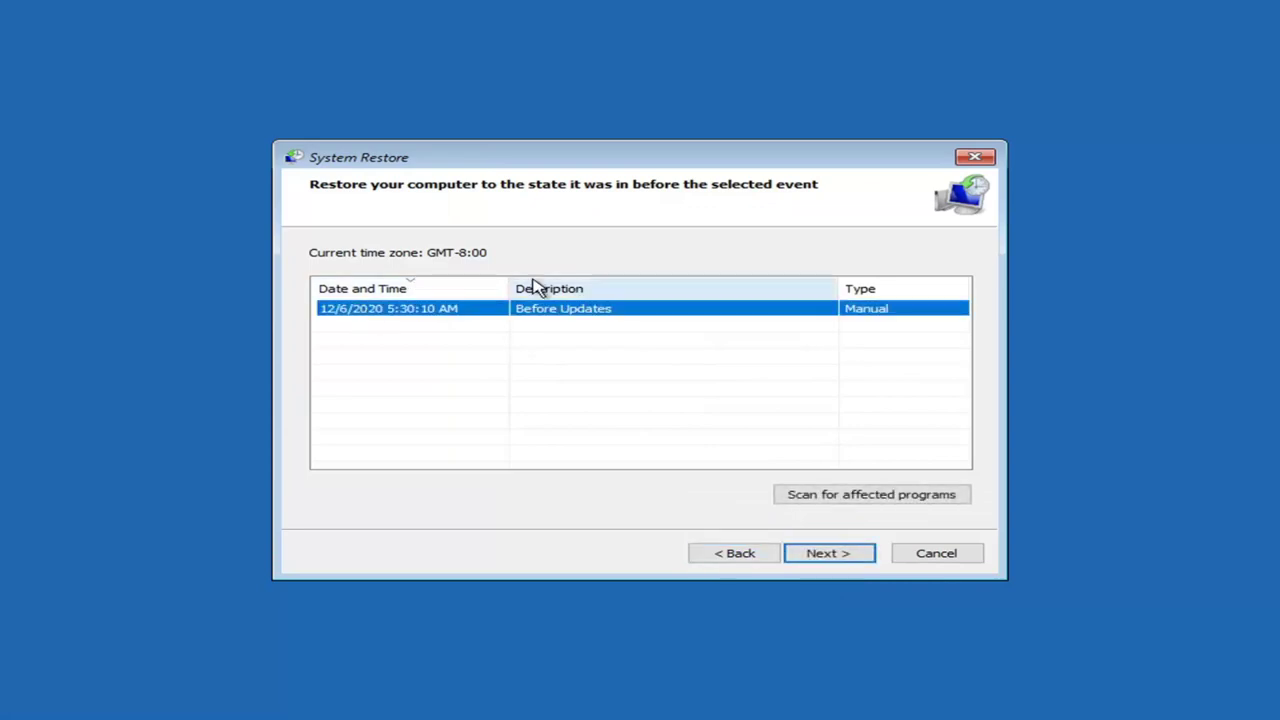
pyautogui.click(820, 555)
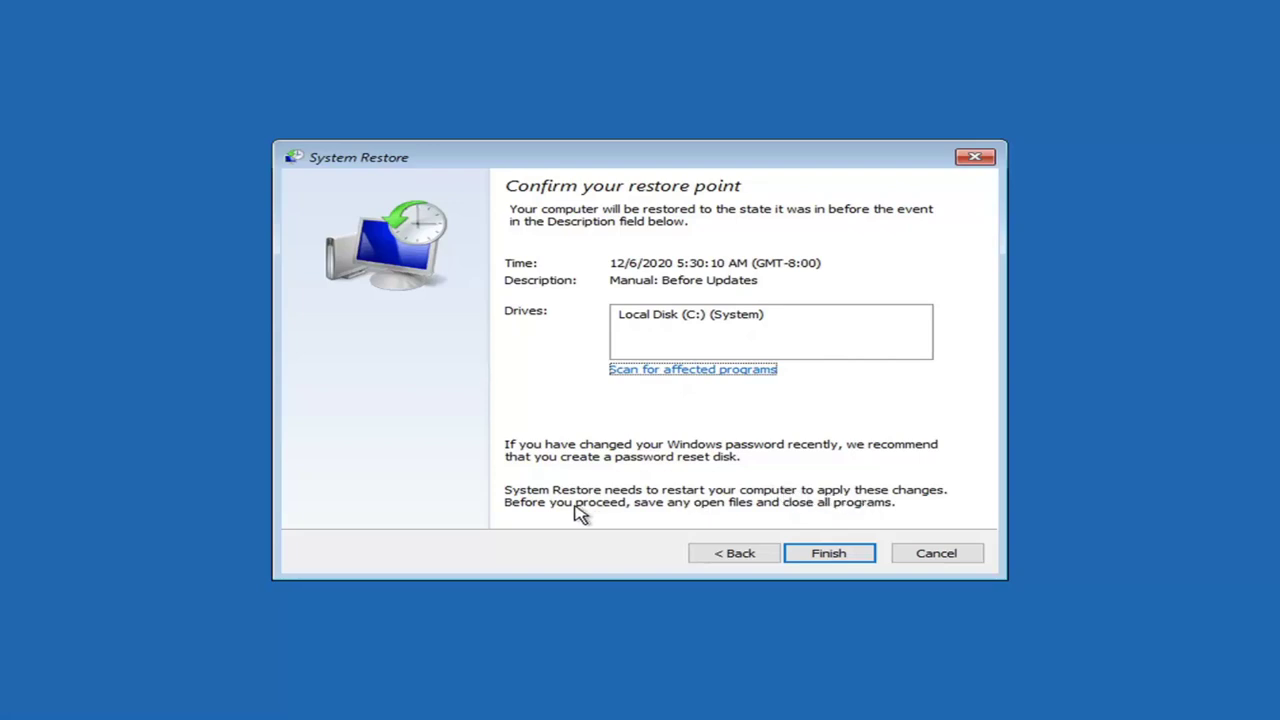
pyautogui.click(826, 560)
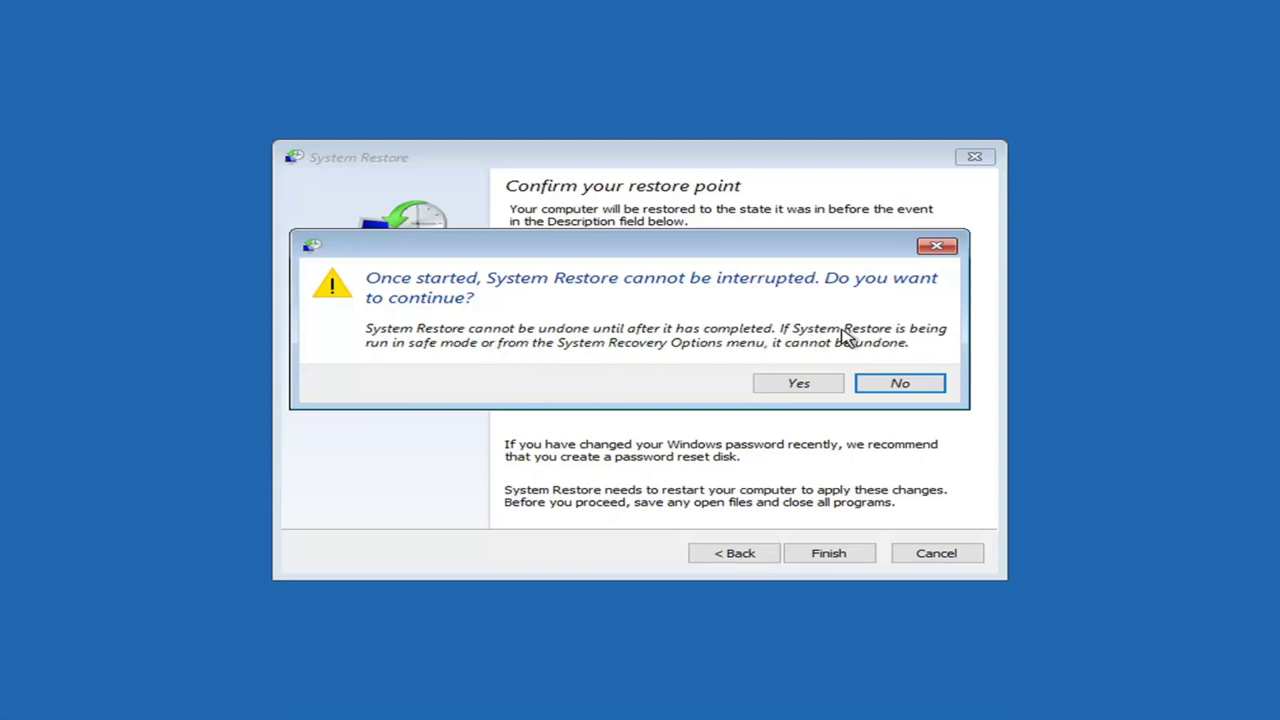
pyautogui.click(800, 385)
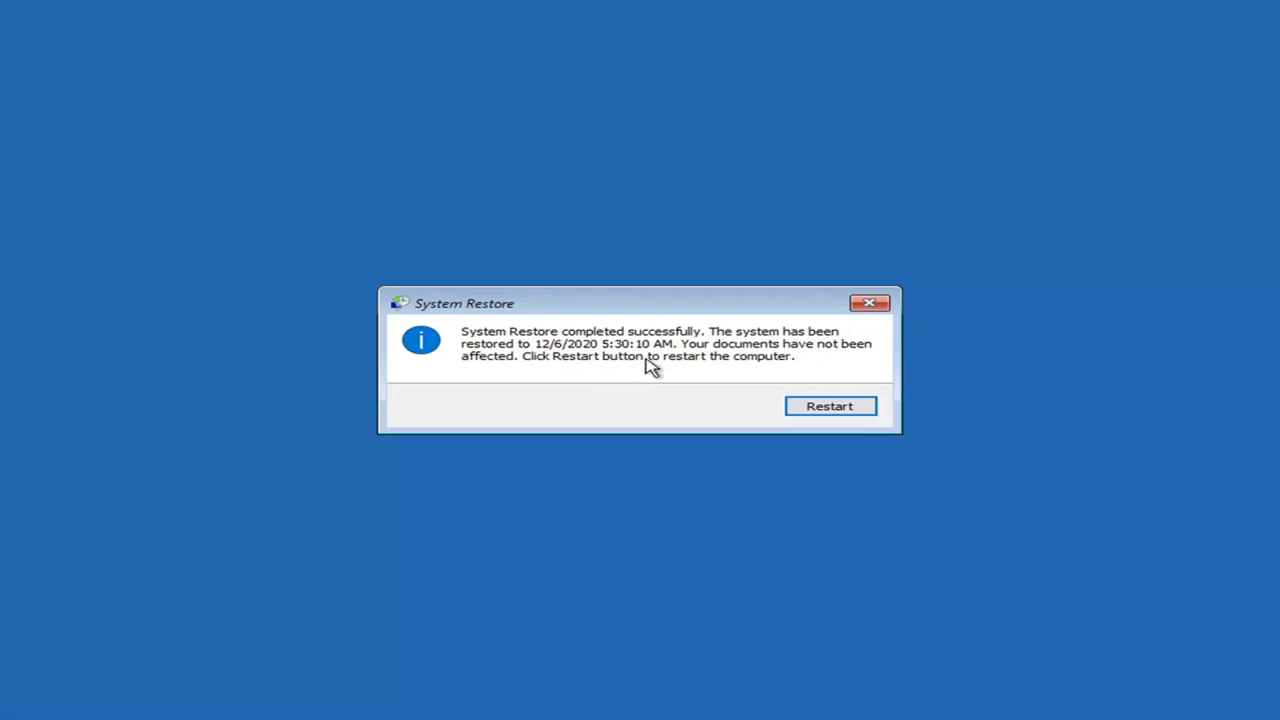
pyautogui.click(828, 407)
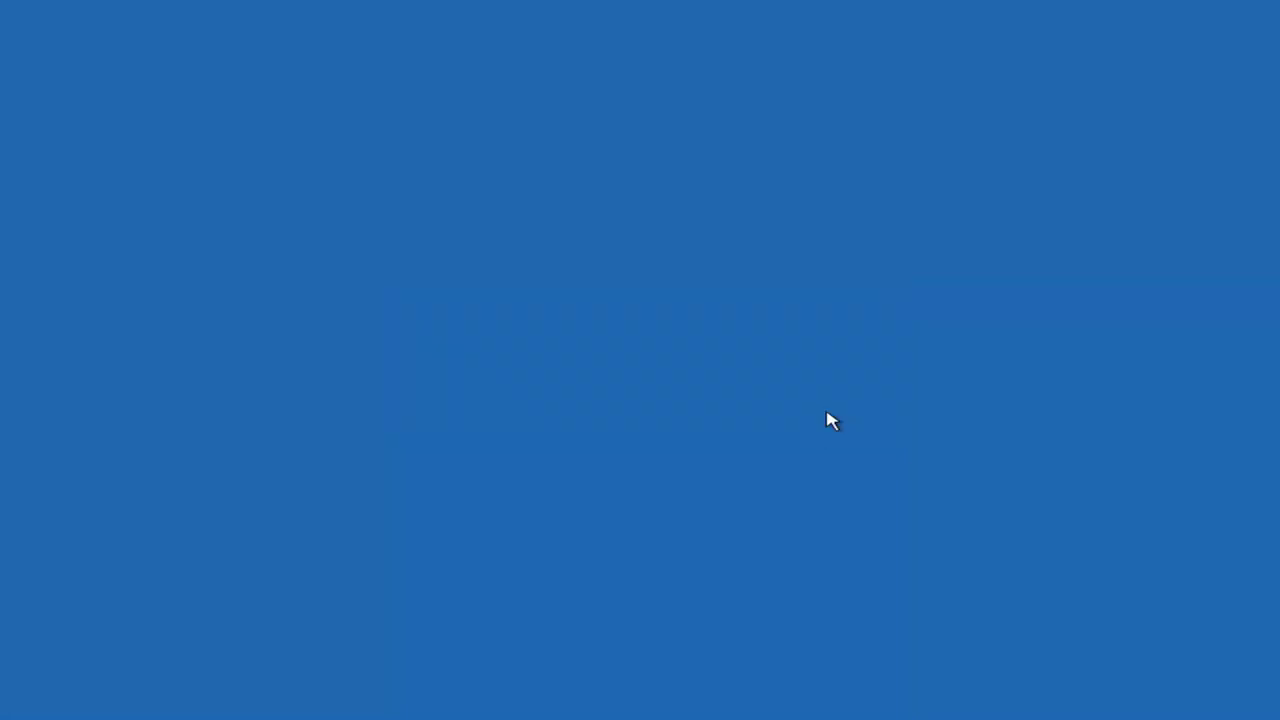
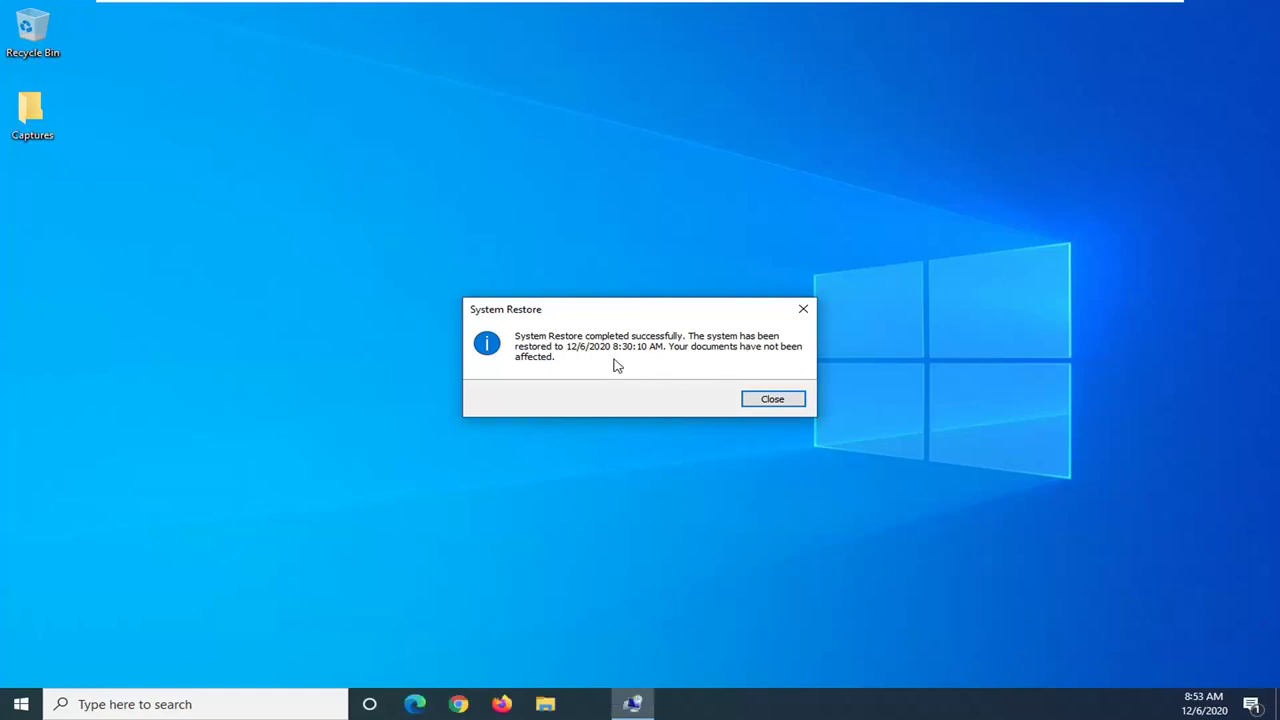
pyautogui.click(768, 404)
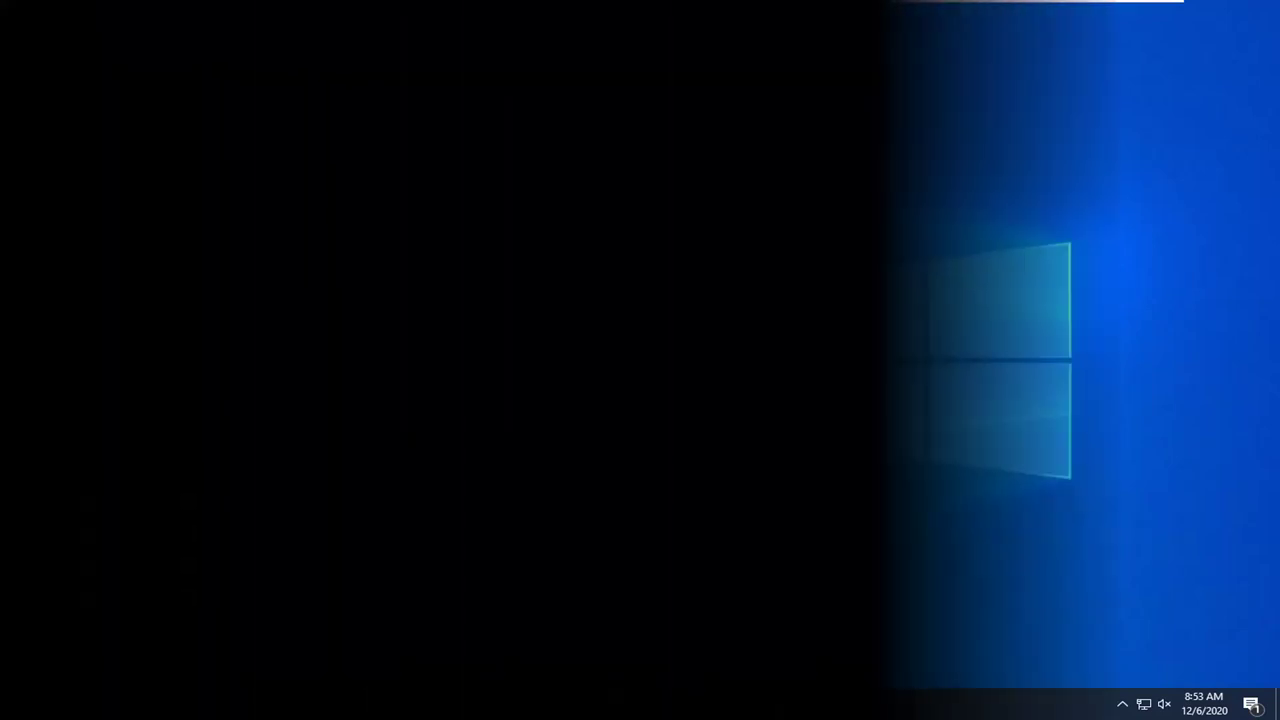
# Boot from the CD-ROM drive again to load the Windows installation media
pyautogui.press('Down')
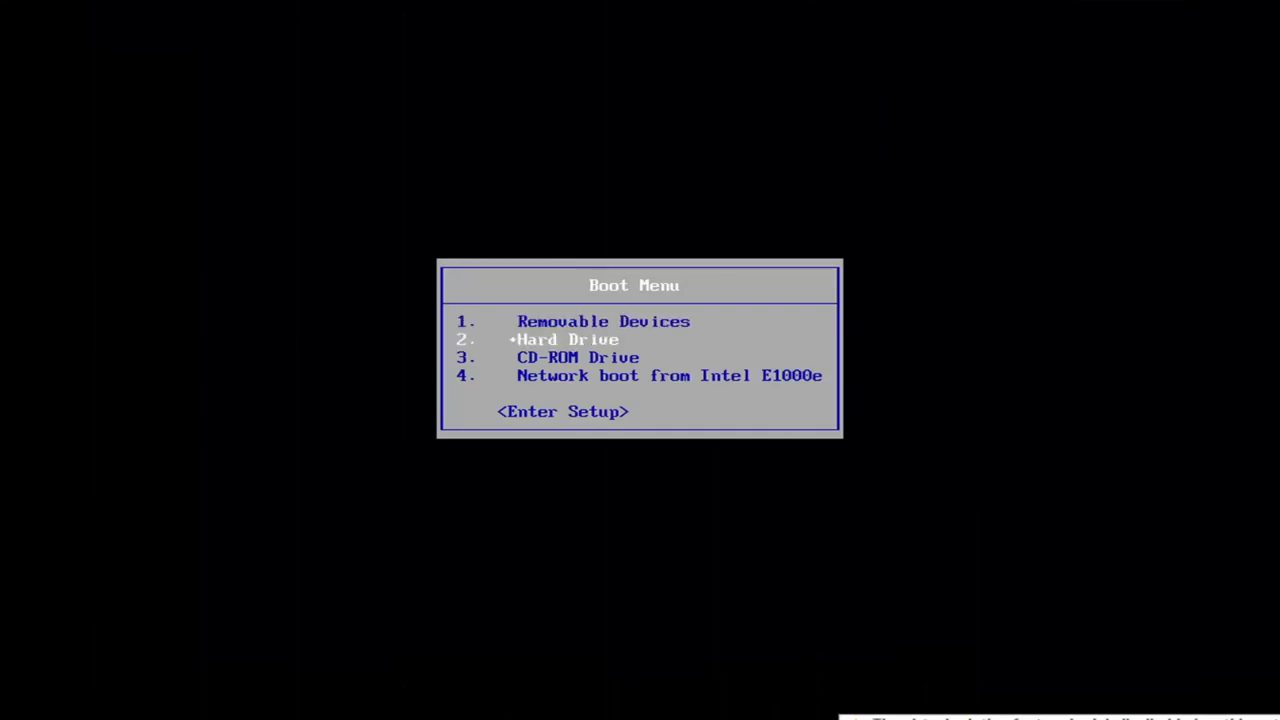
pyautogui.press('Down')
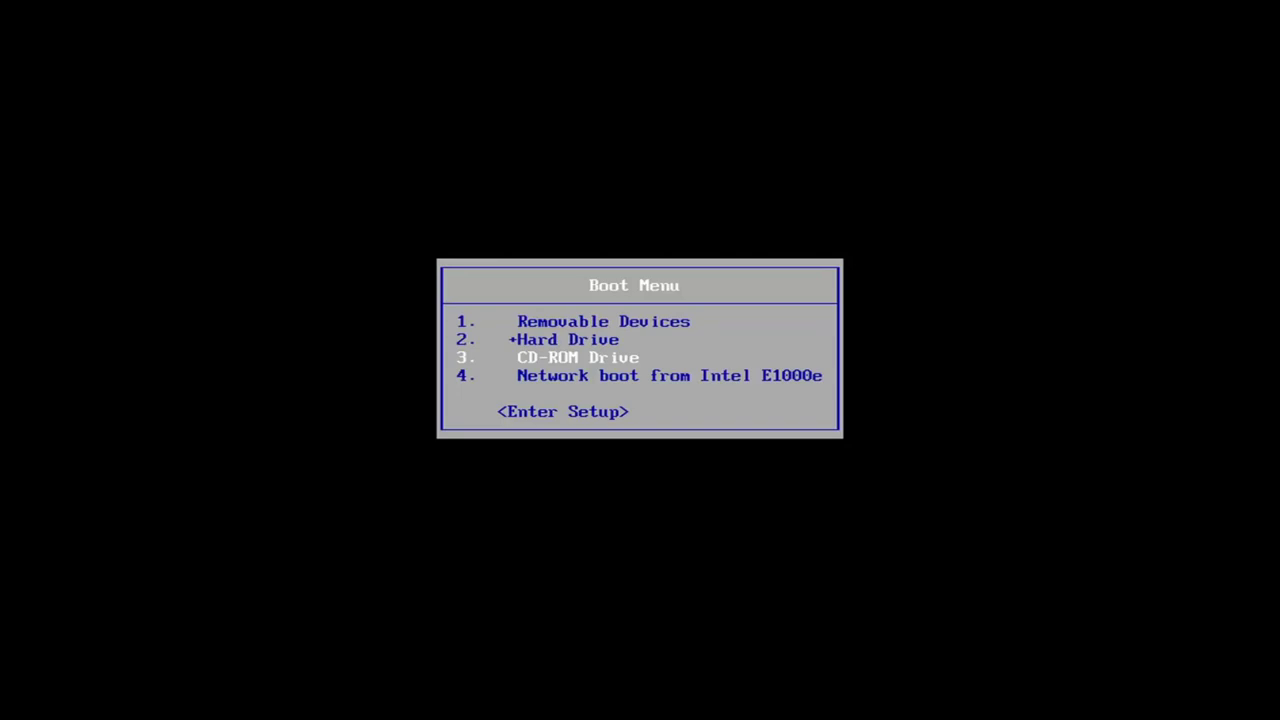
pyautogui.press('Return')
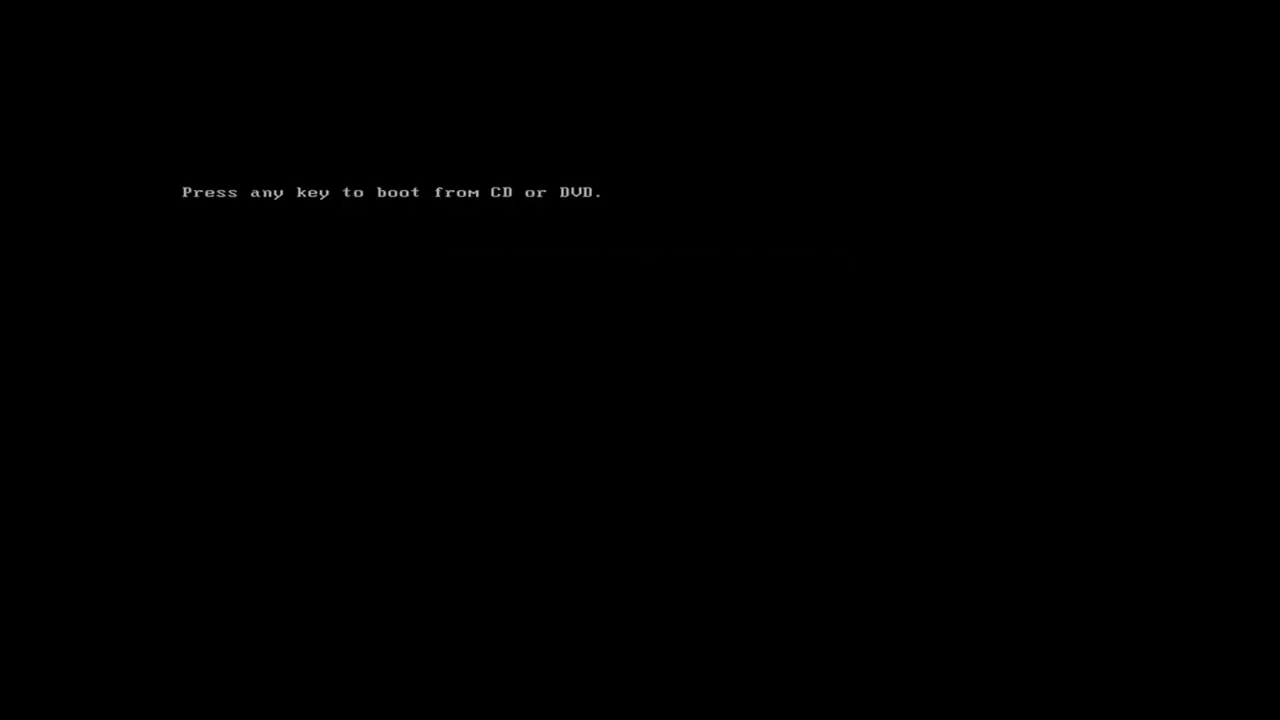
pyautogui.press('Return')
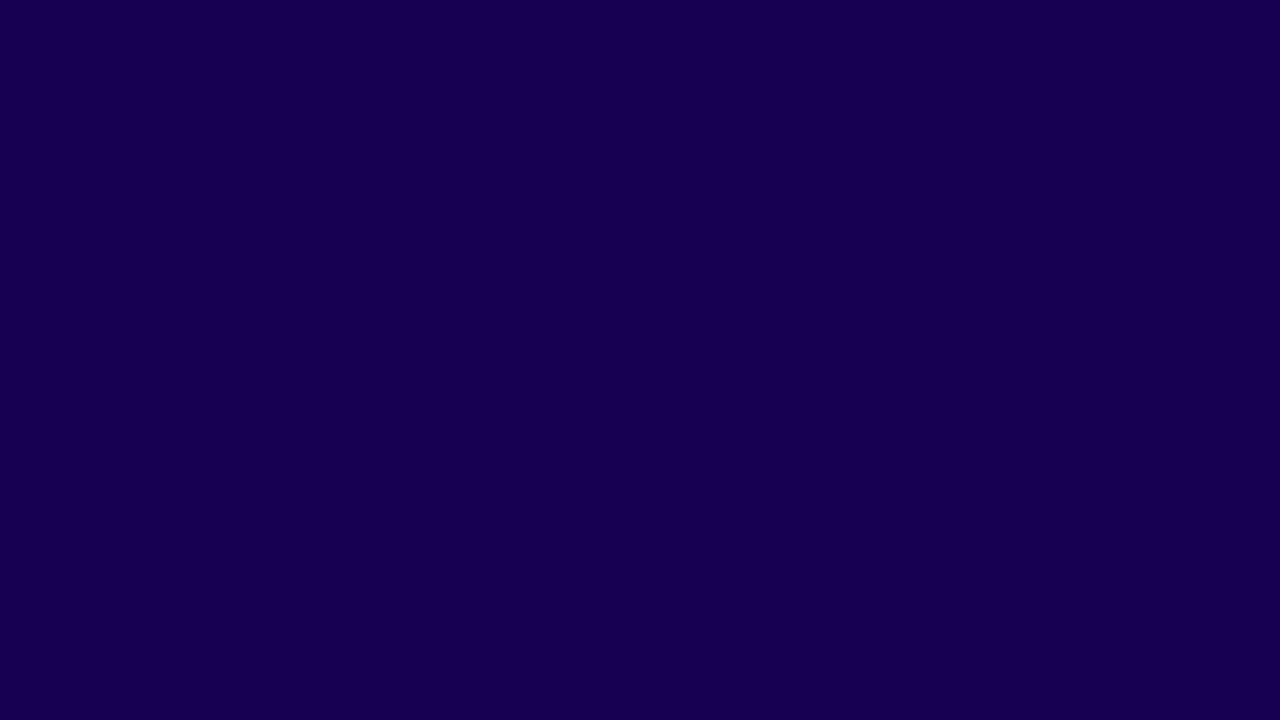
# Enter the computer repair options from Windows Setup and run Startup Repair on Windows 10
pyautogui.click(966, 522)
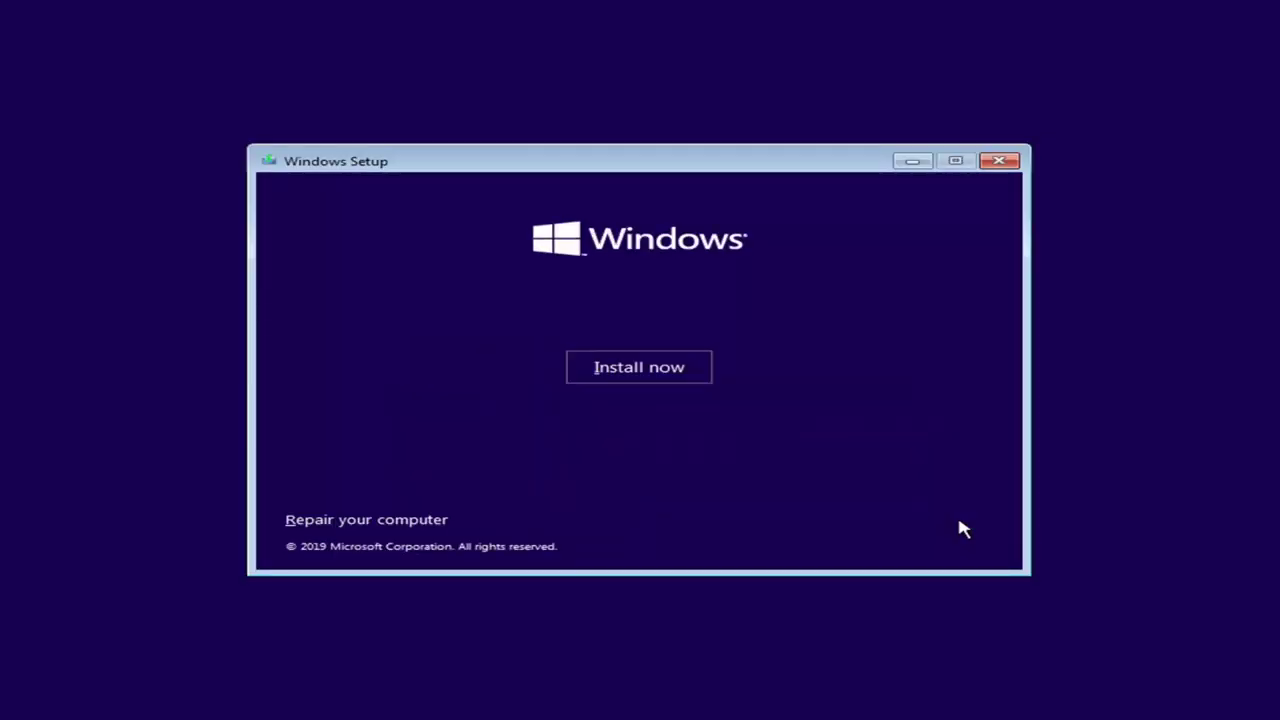
pyautogui.click(366, 522)
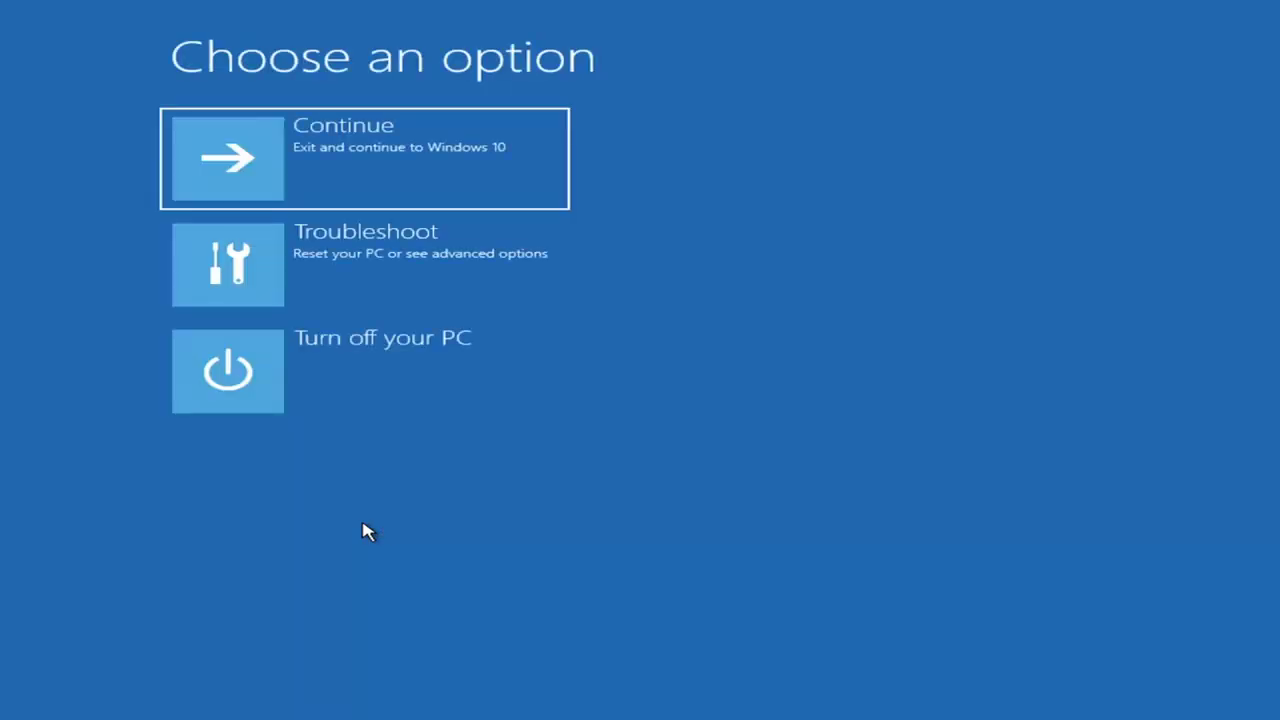
pyautogui.click(294, 274)
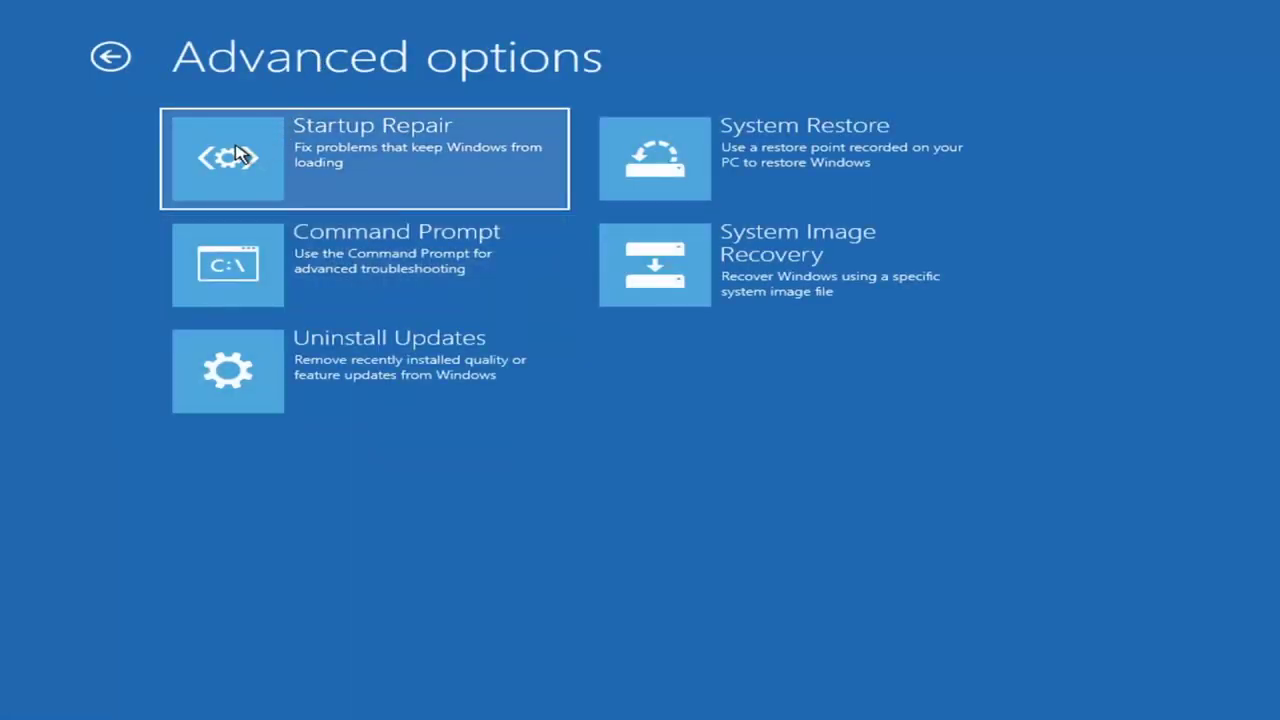
pyautogui.click(272, 145)
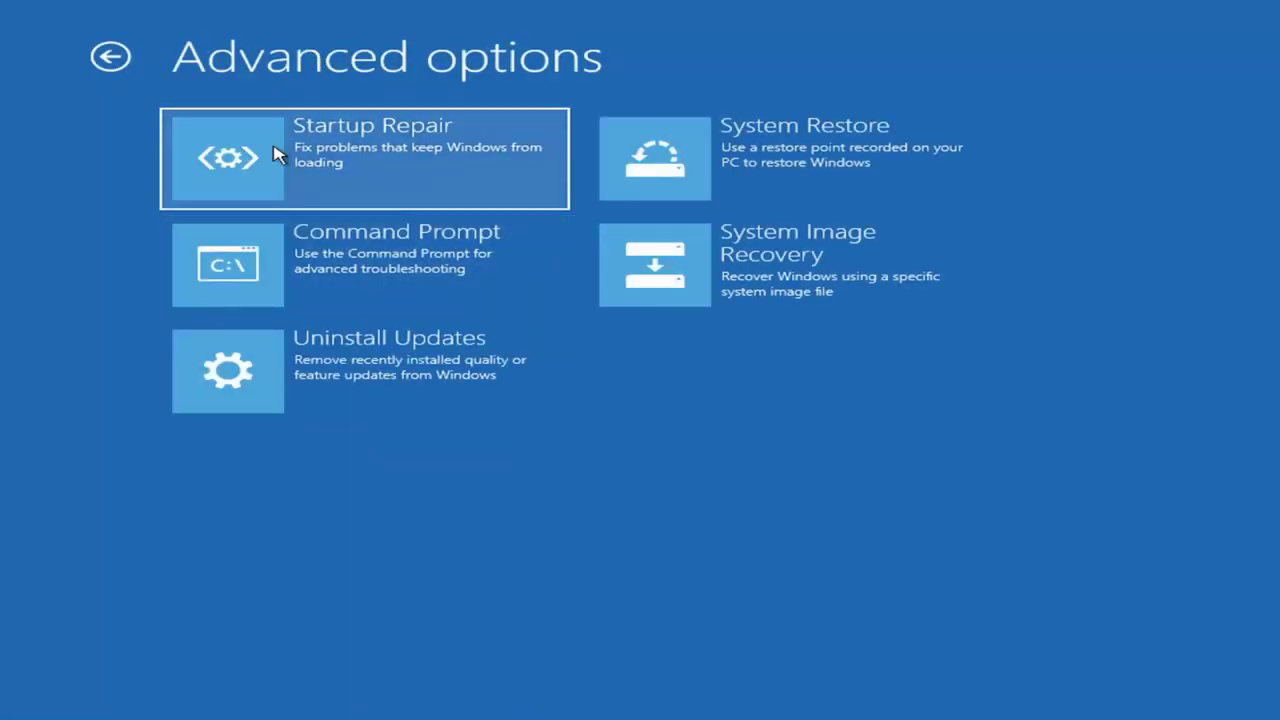
pyautogui.click(340, 172)
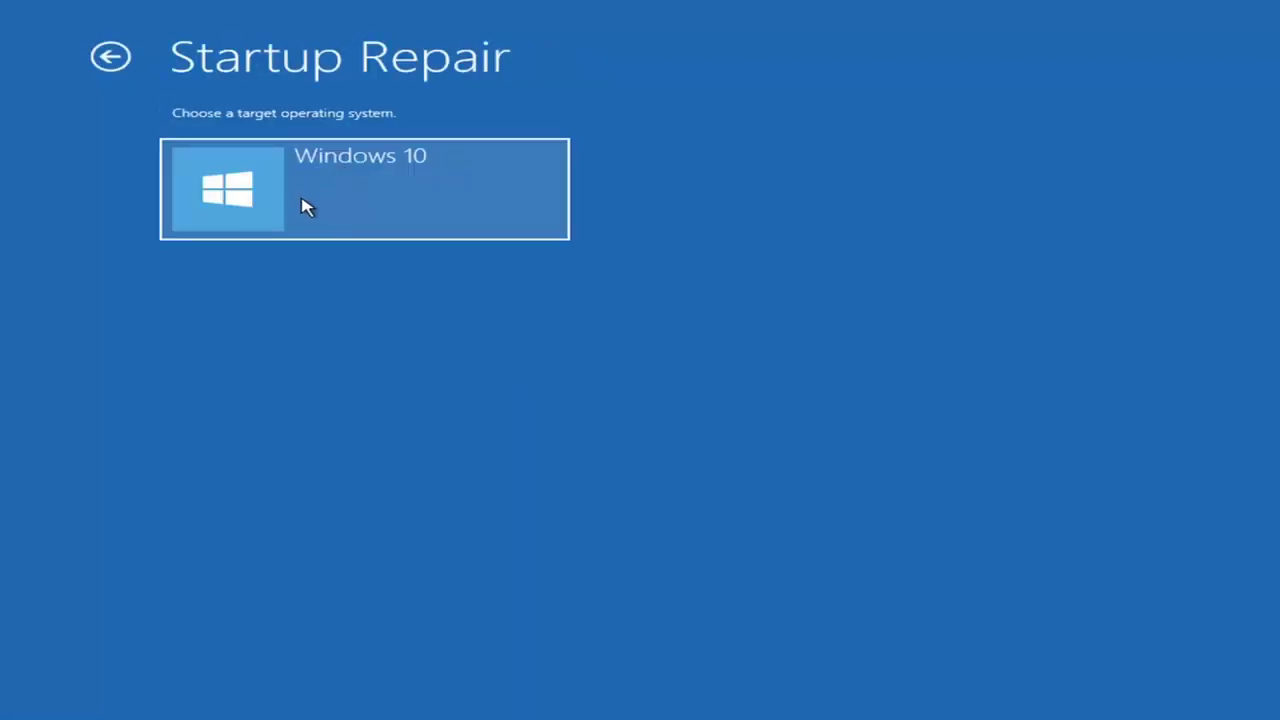
pyautogui.click(434, 200)
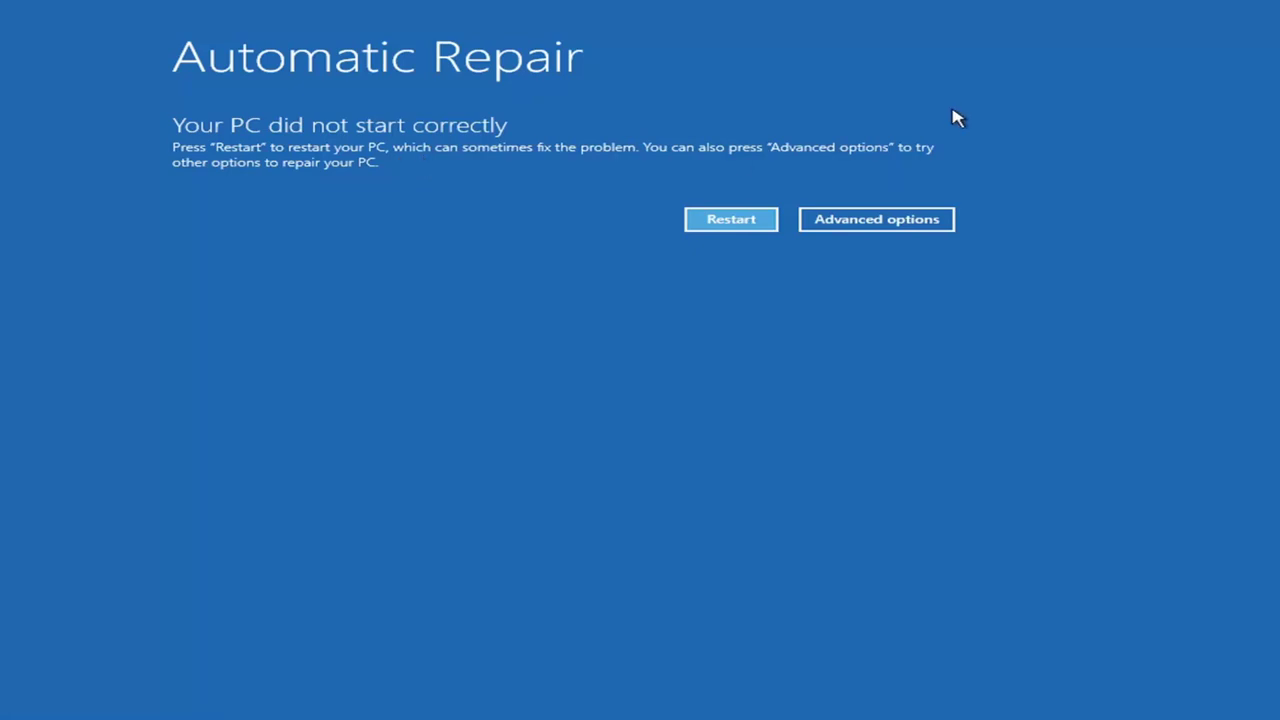
# Open the advanced troubleshooting options from the Automatic Repair screen and view the Uninstall Updates choices
pyautogui.click(716, 228)
pyautogui.click(877, 224)
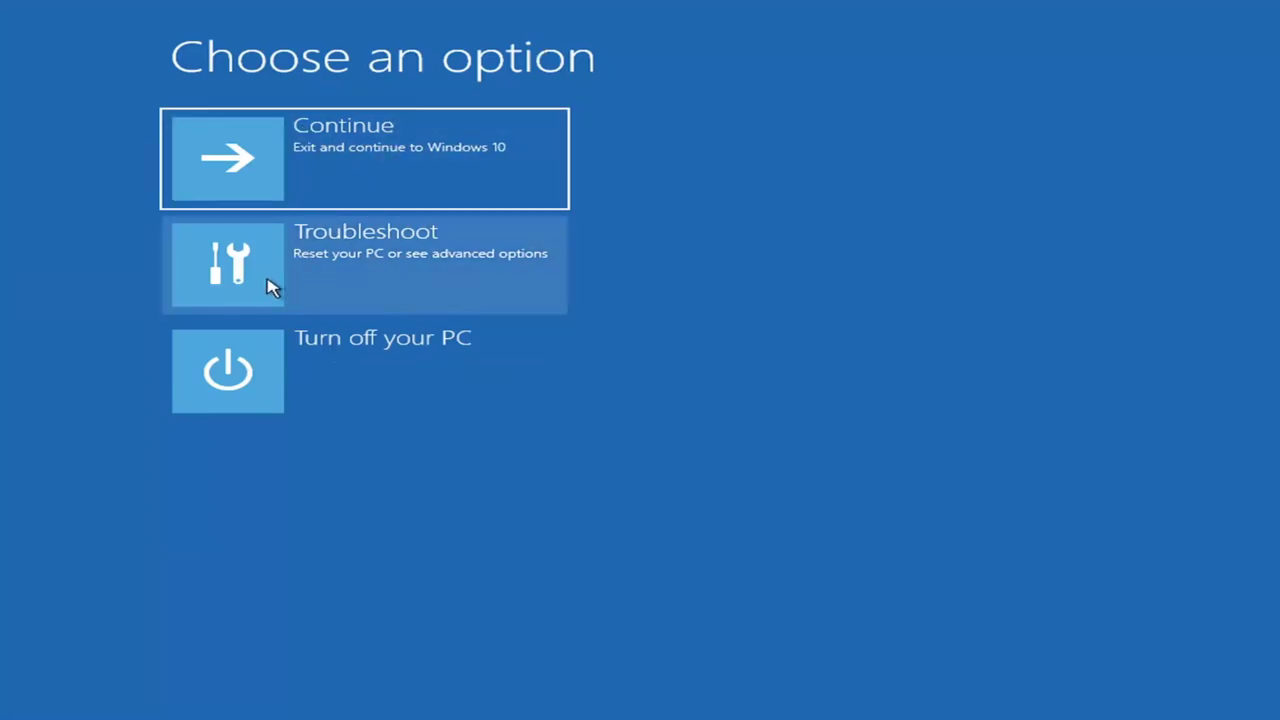
pyautogui.click(337, 269)
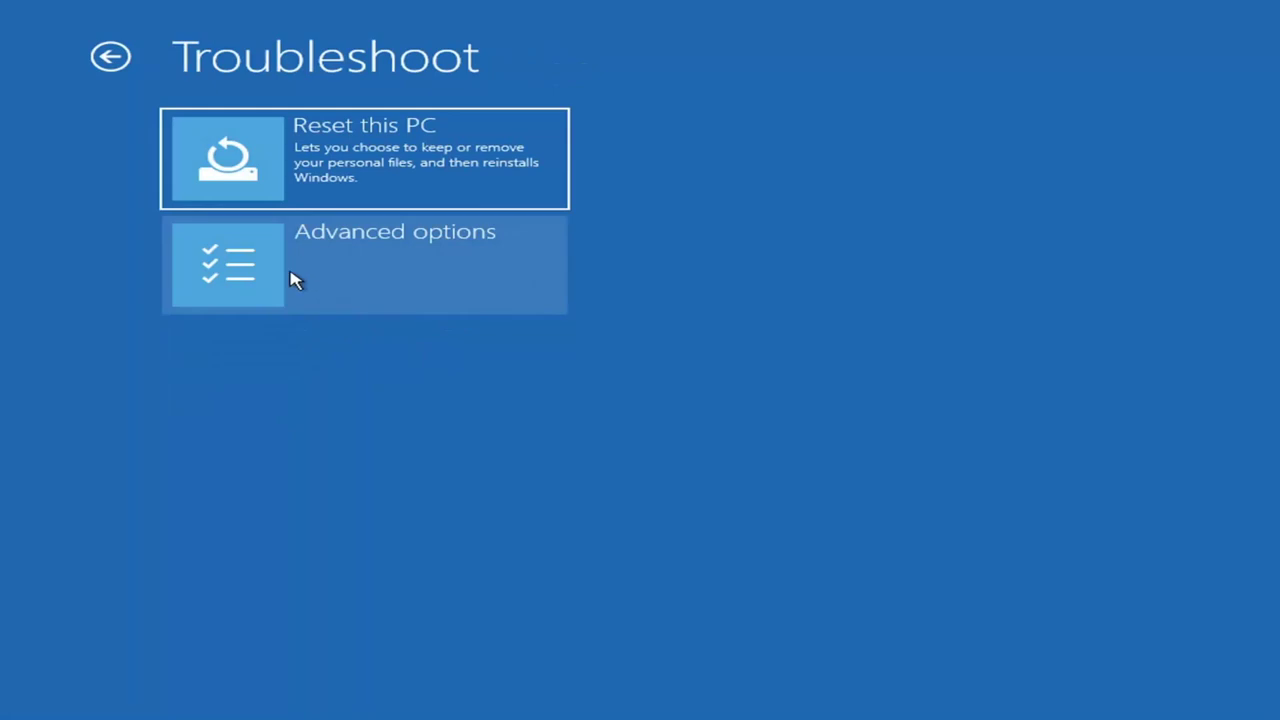
pyautogui.click(297, 277)
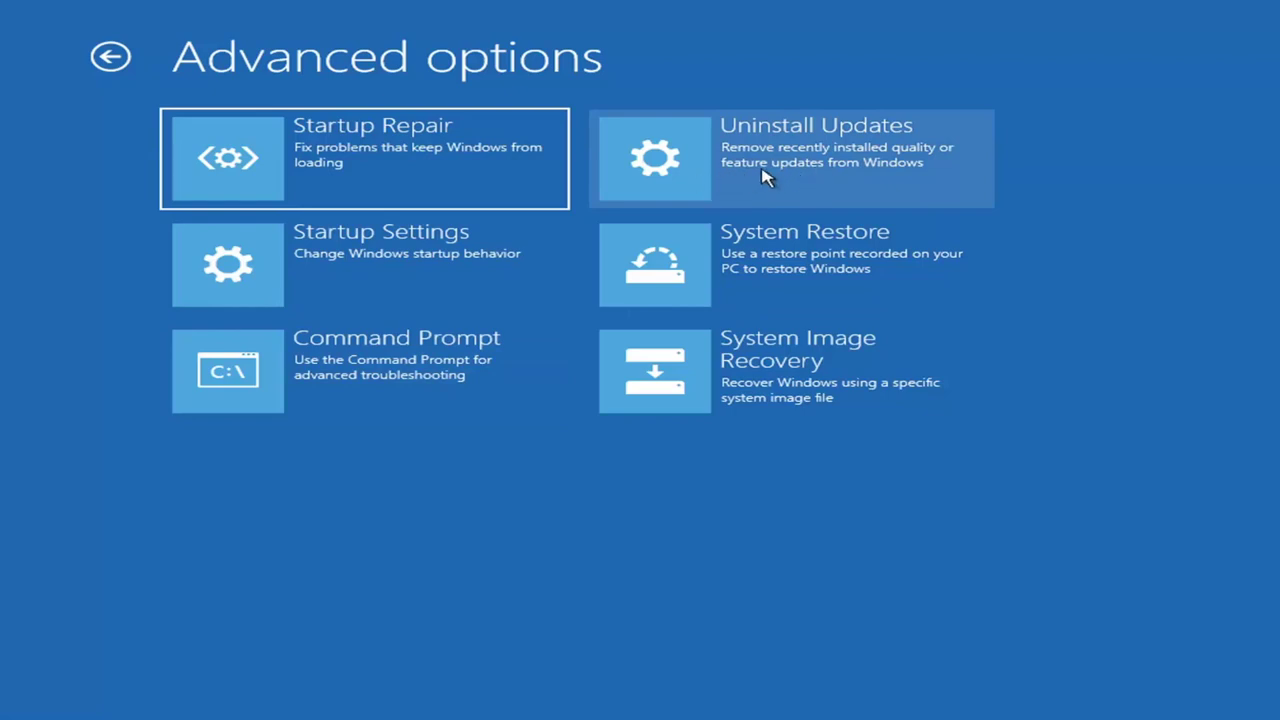
pyautogui.click(797, 176)
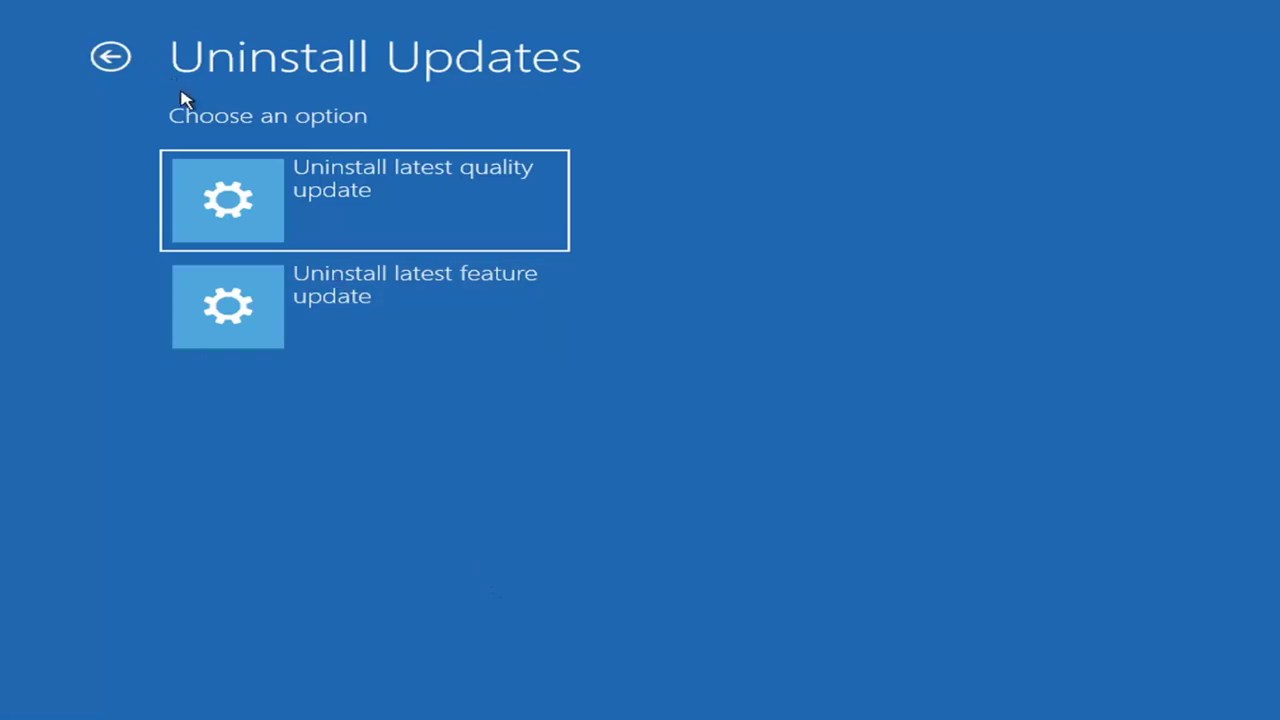
pyautogui.click(112, 57)
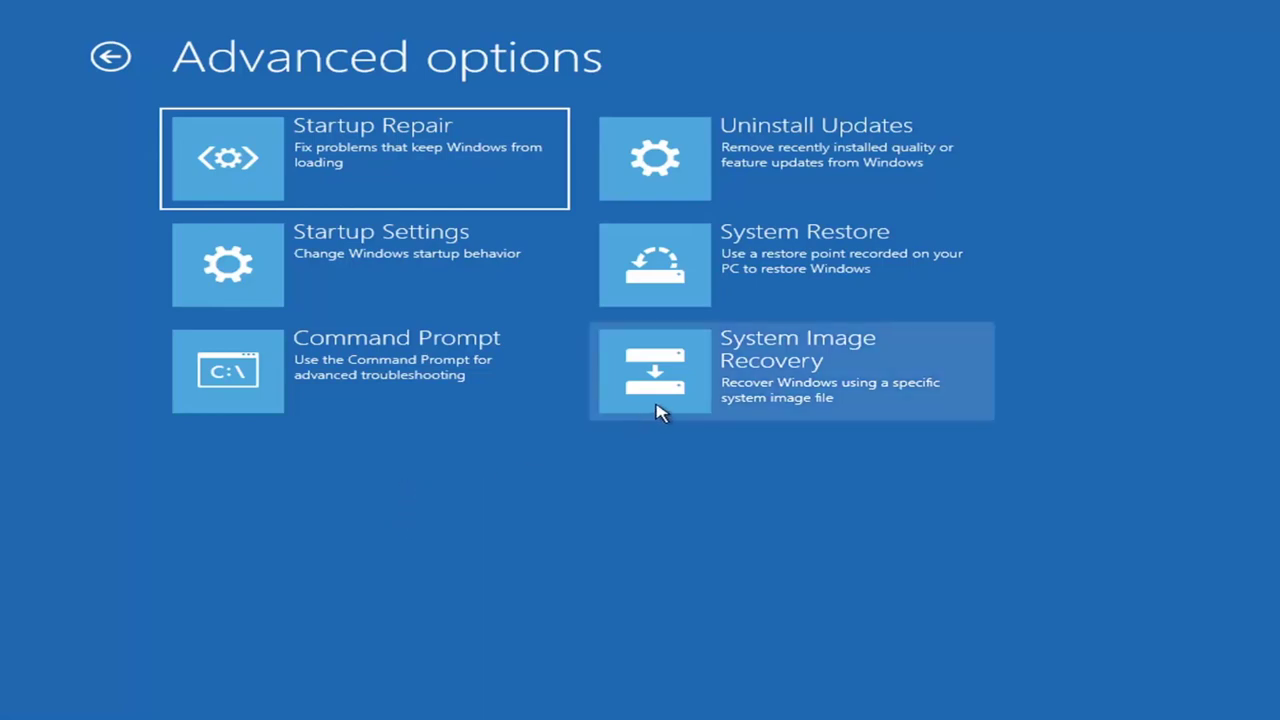
# Open System Image Recovery, choose the listed account and sign in with the account password
pyautogui.click(737, 382)
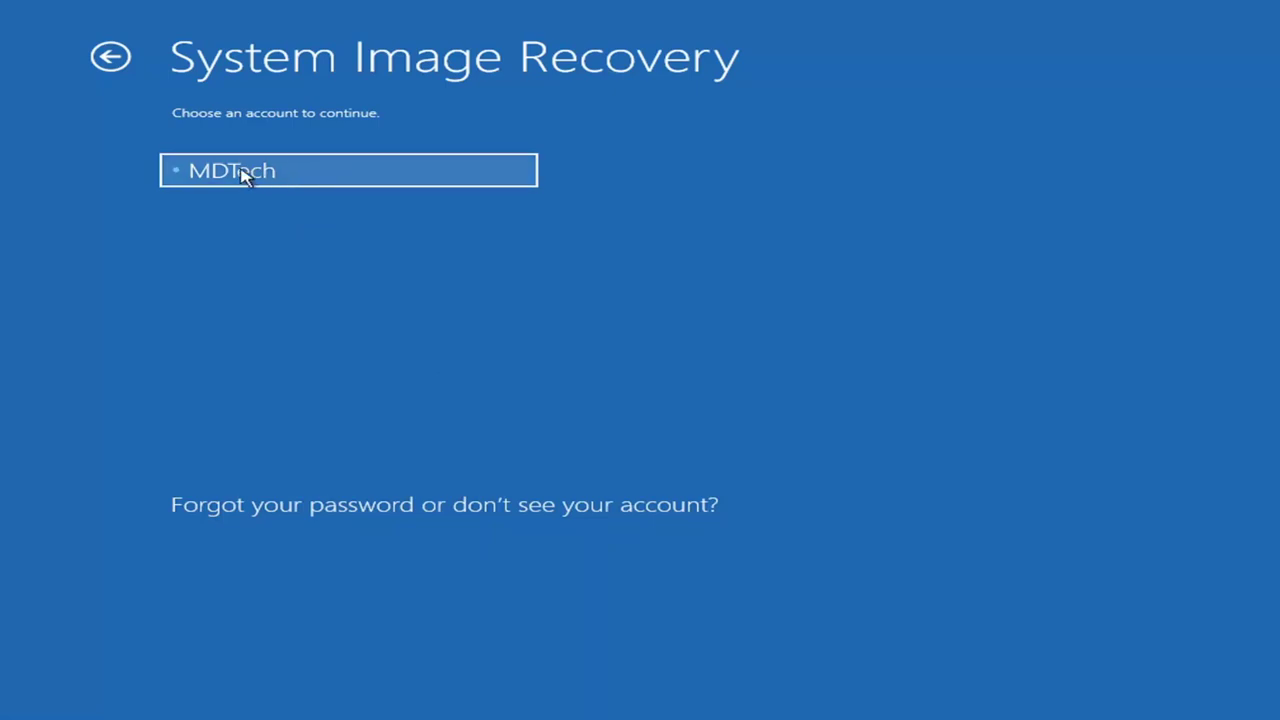
pyautogui.click(311, 180)
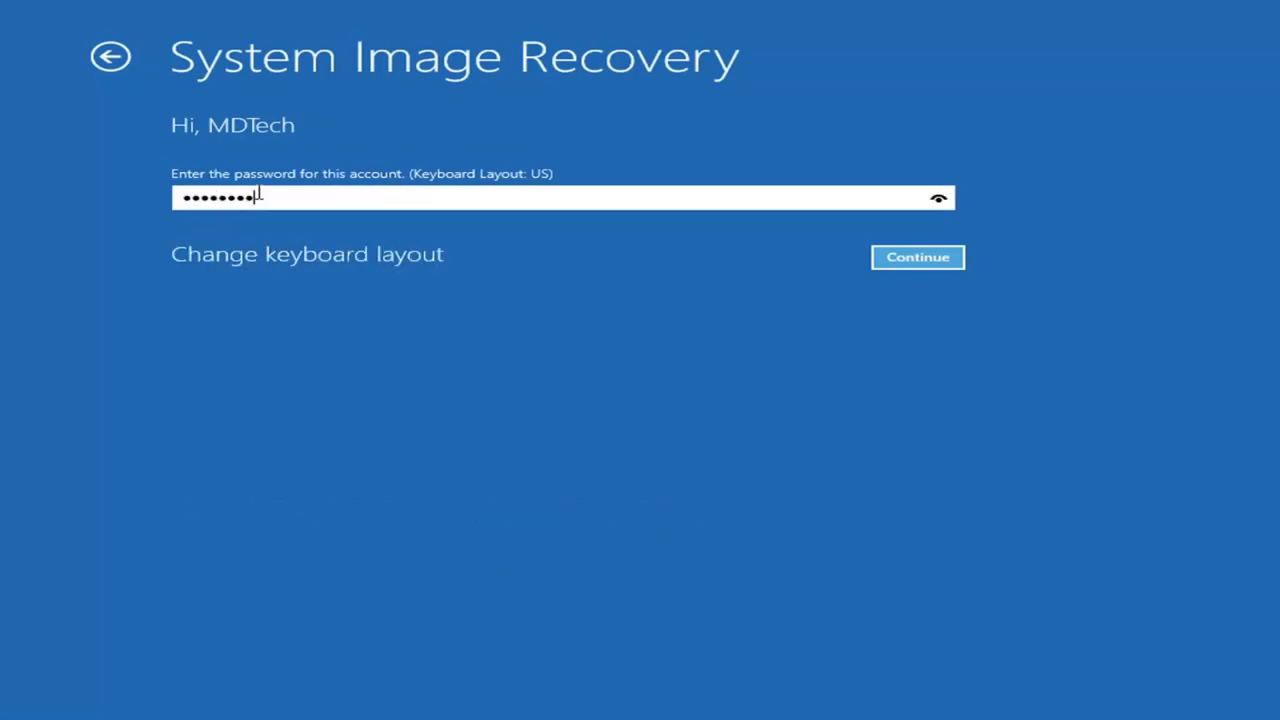
pyautogui.click(914, 259)
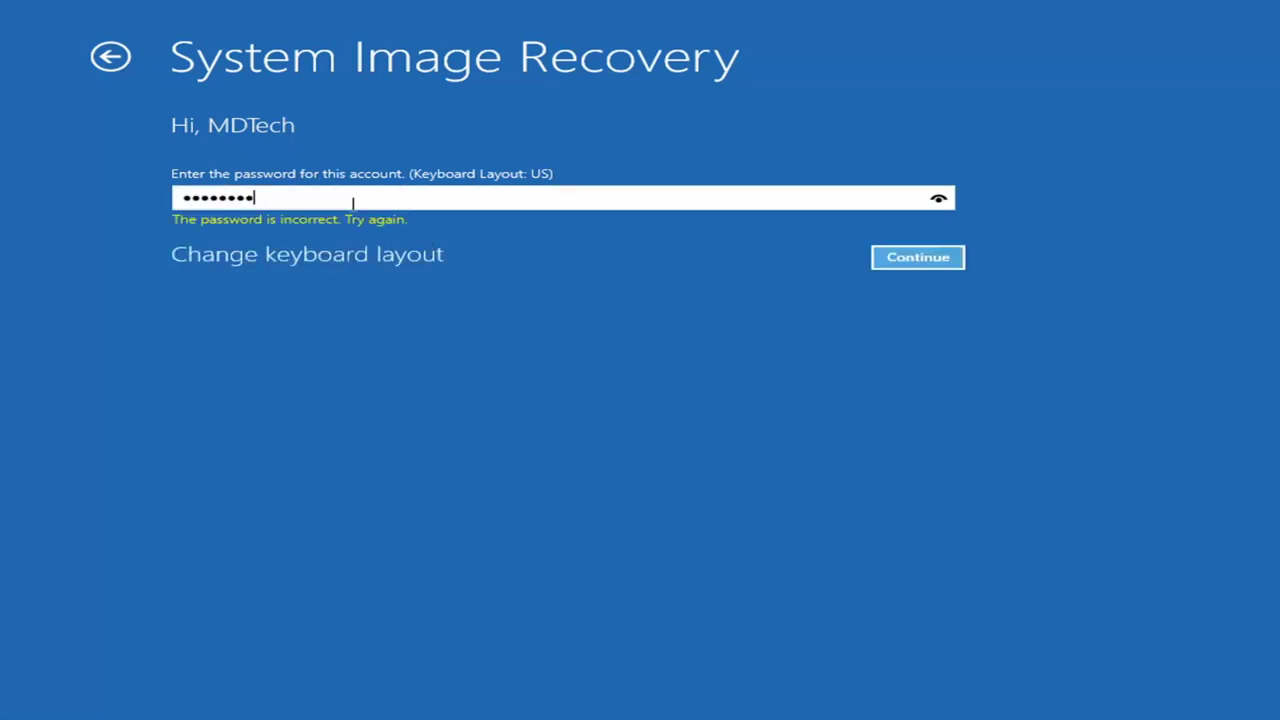
pyautogui.press('BackSpace')
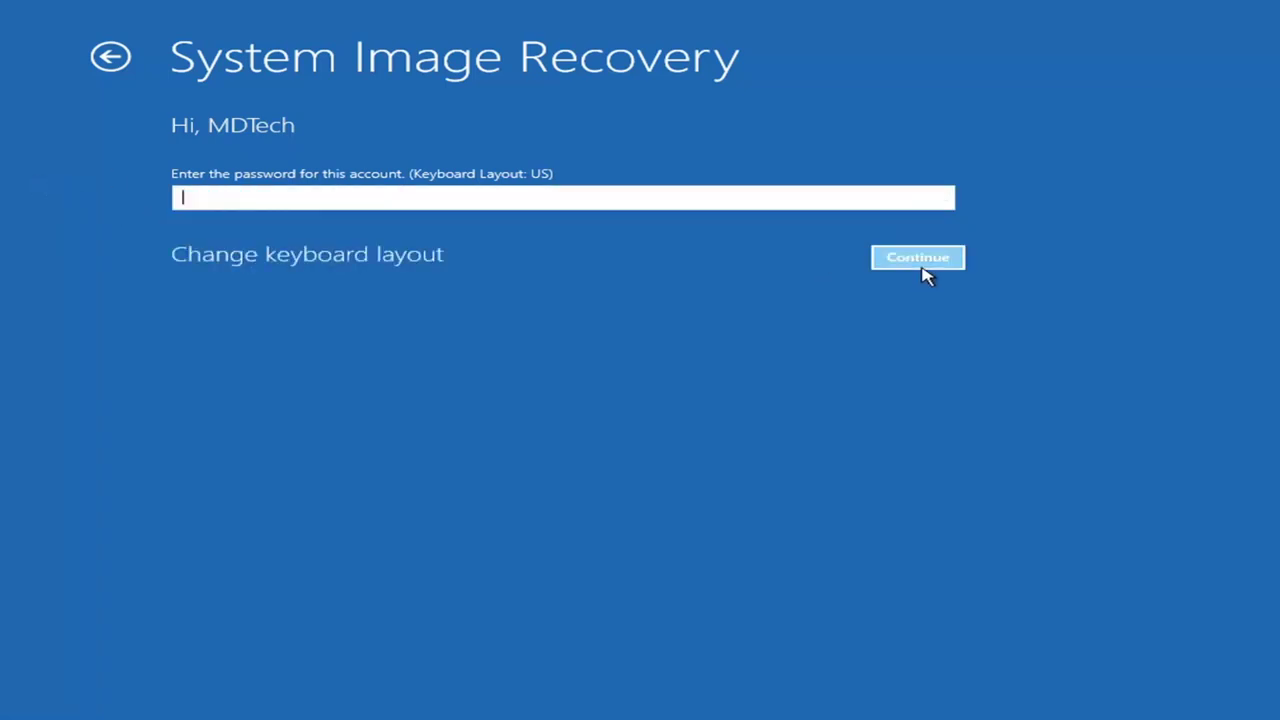
pyautogui.click(920, 262)
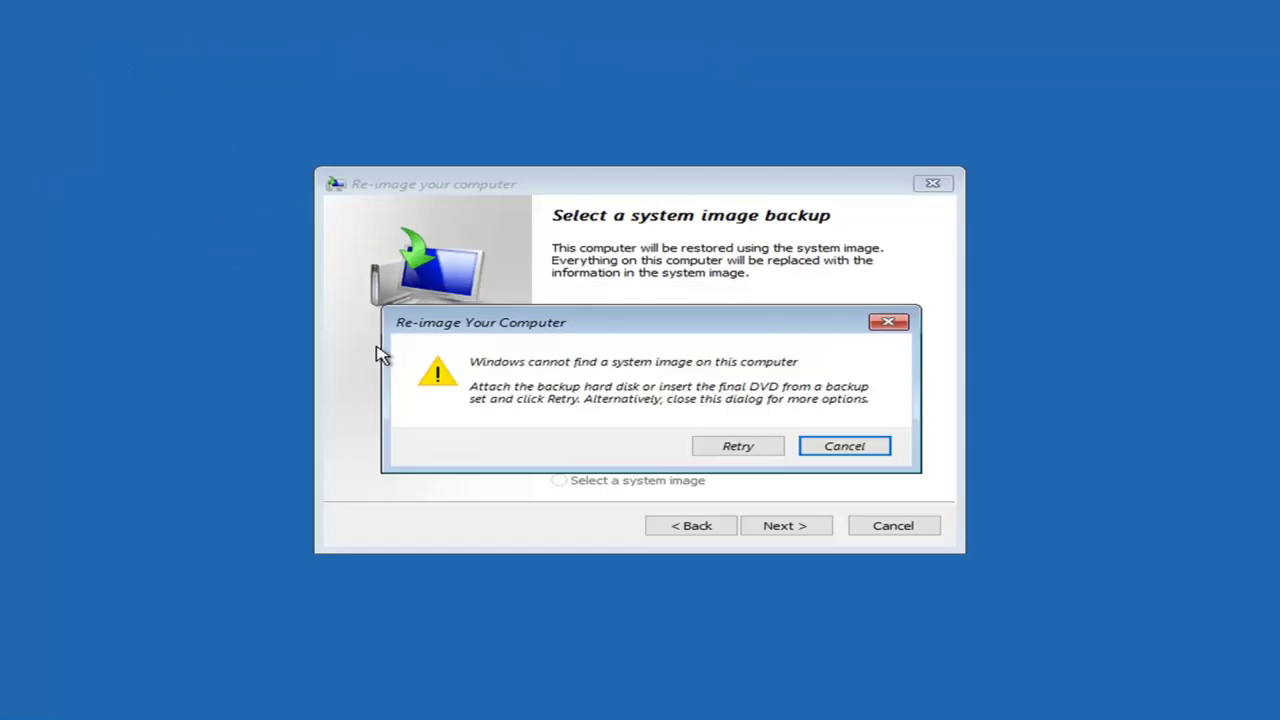
# Dismiss the missing system image warning and cancel re-imaging the computer
pyautogui.moveTo(531, 320); pyautogui.dragTo(525, 262)
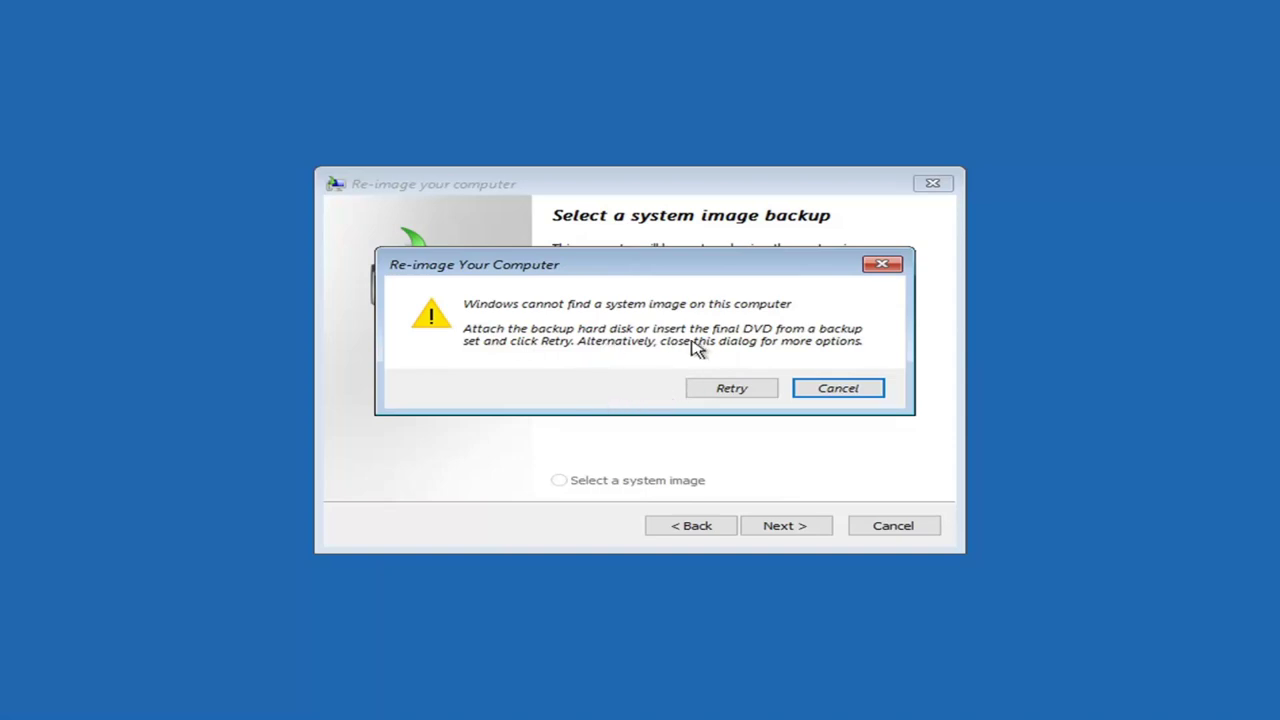
pyautogui.moveTo(668, 268)
pyautogui.mouseDown()
pyautogui.moveTo(677, 331)
pyautogui.moveTo(660, 523)
pyautogui.moveTo(660, 253)
pyautogui.mouseUp()
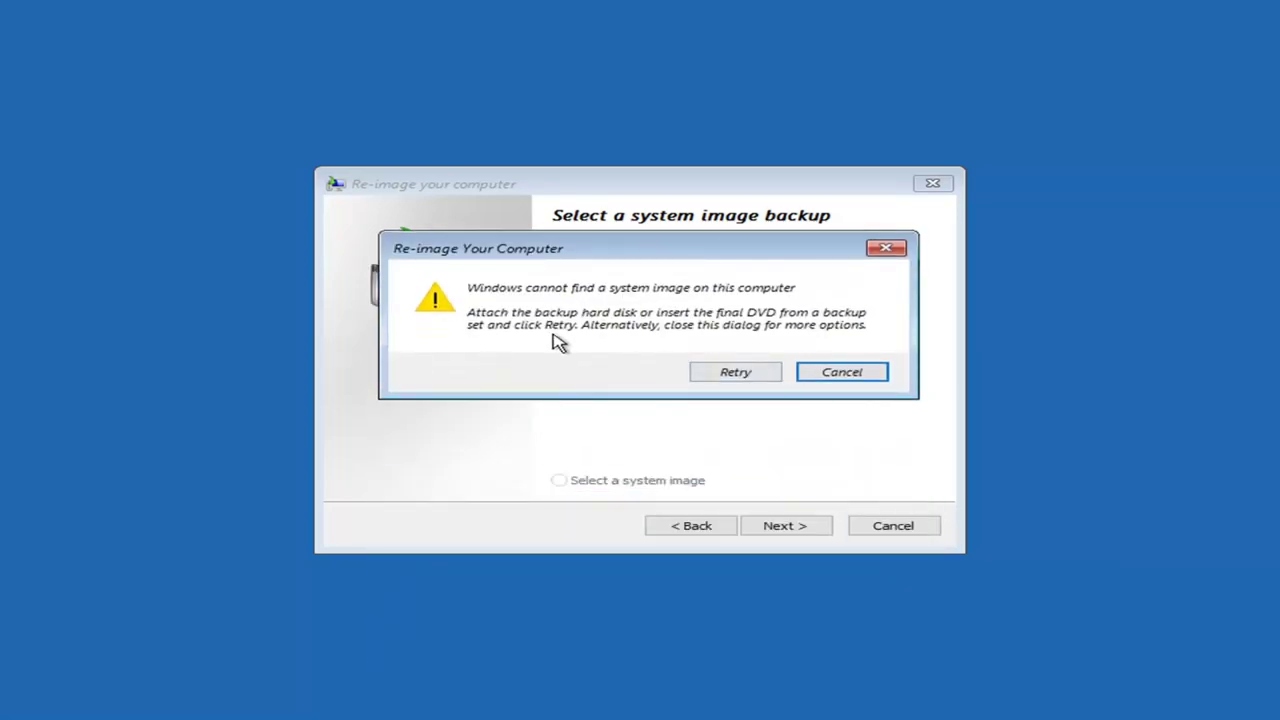
pyautogui.moveTo(627, 248)
pyautogui.mouseDown()
pyautogui.moveTo(639, 296)
pyautogui.moveTo(639, 227)
pyautogui.mouseUp()
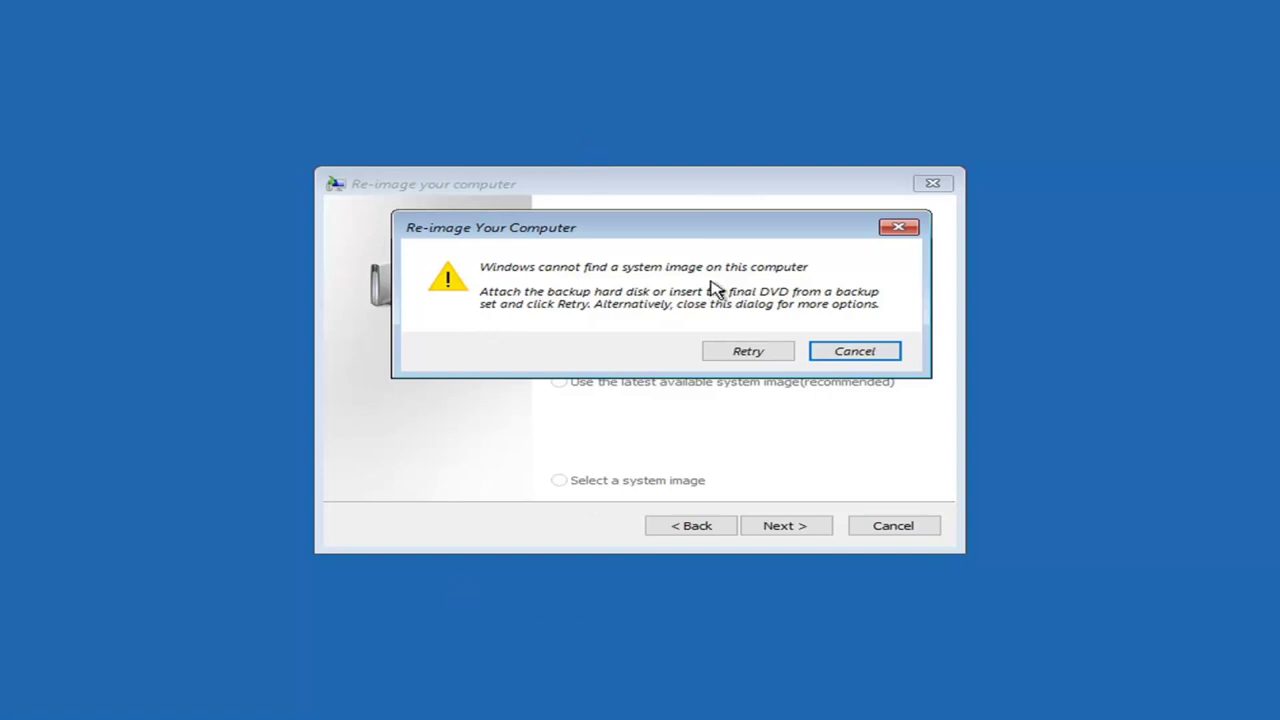
pyautogui.click(898, 229)
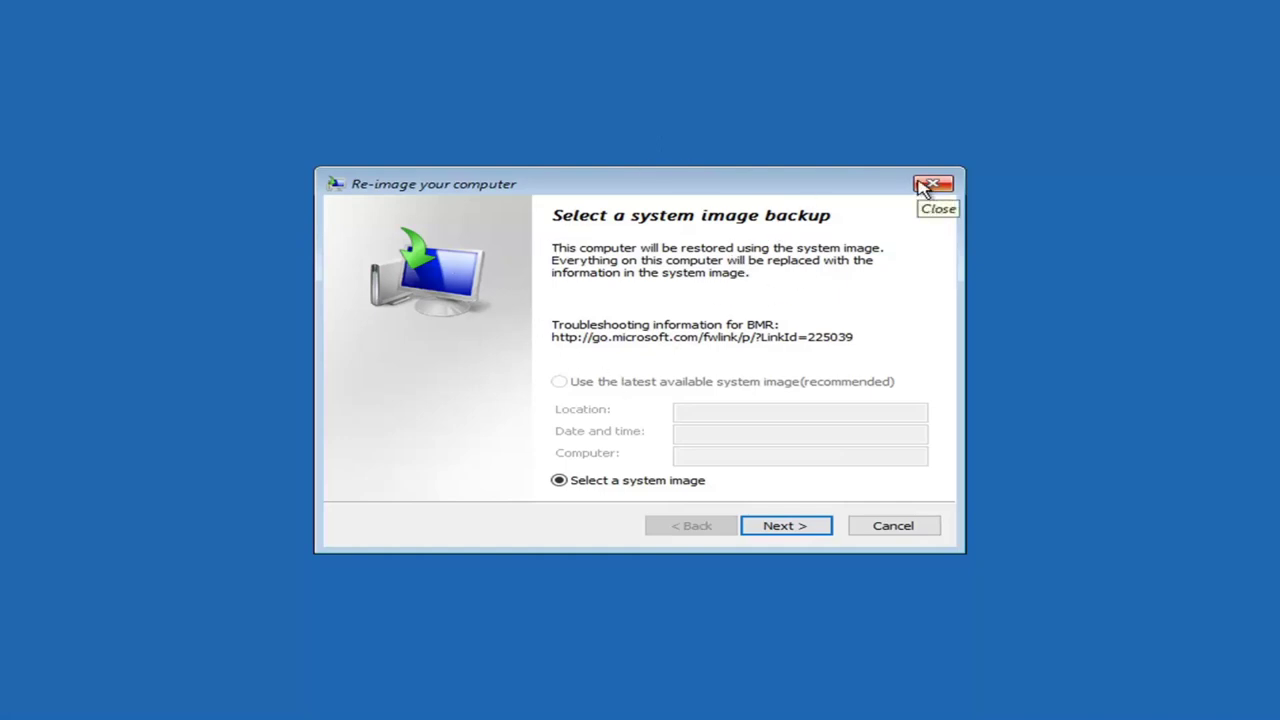
pyautogui.click(893, 530)
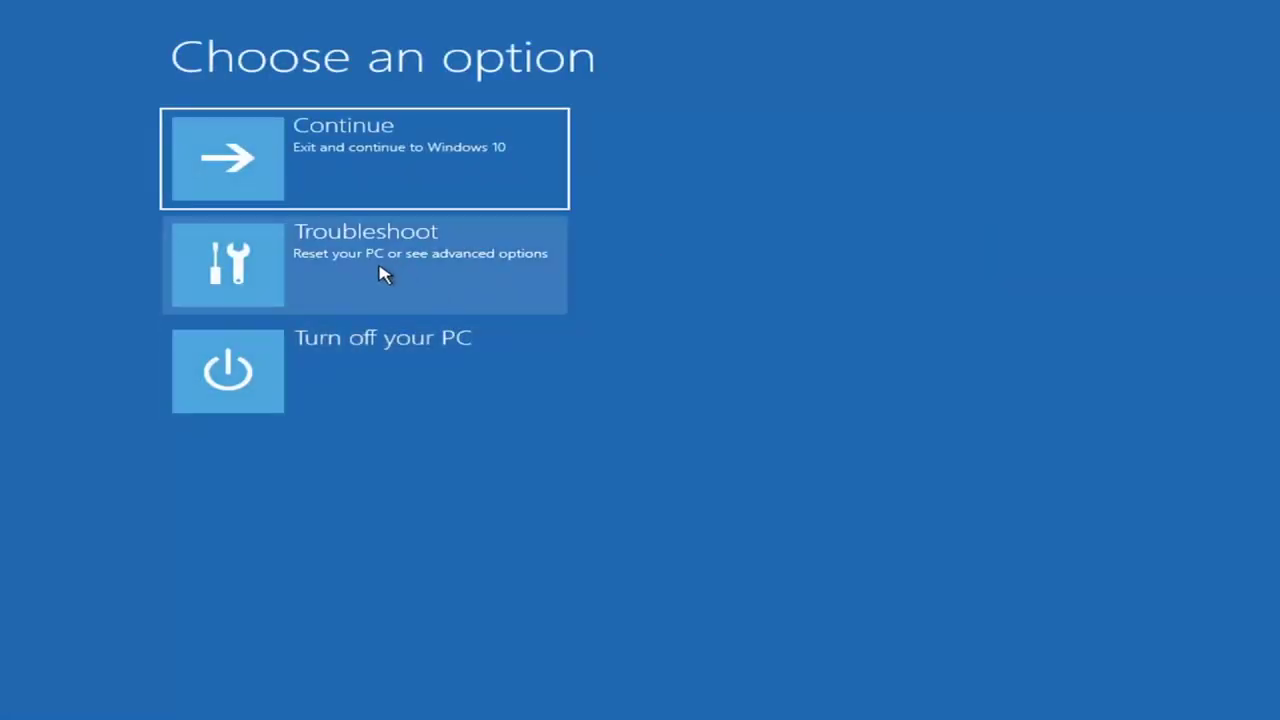
# Open the Command Prompt from the advanced troubleshooting options
pyautogui.click(300, 265)
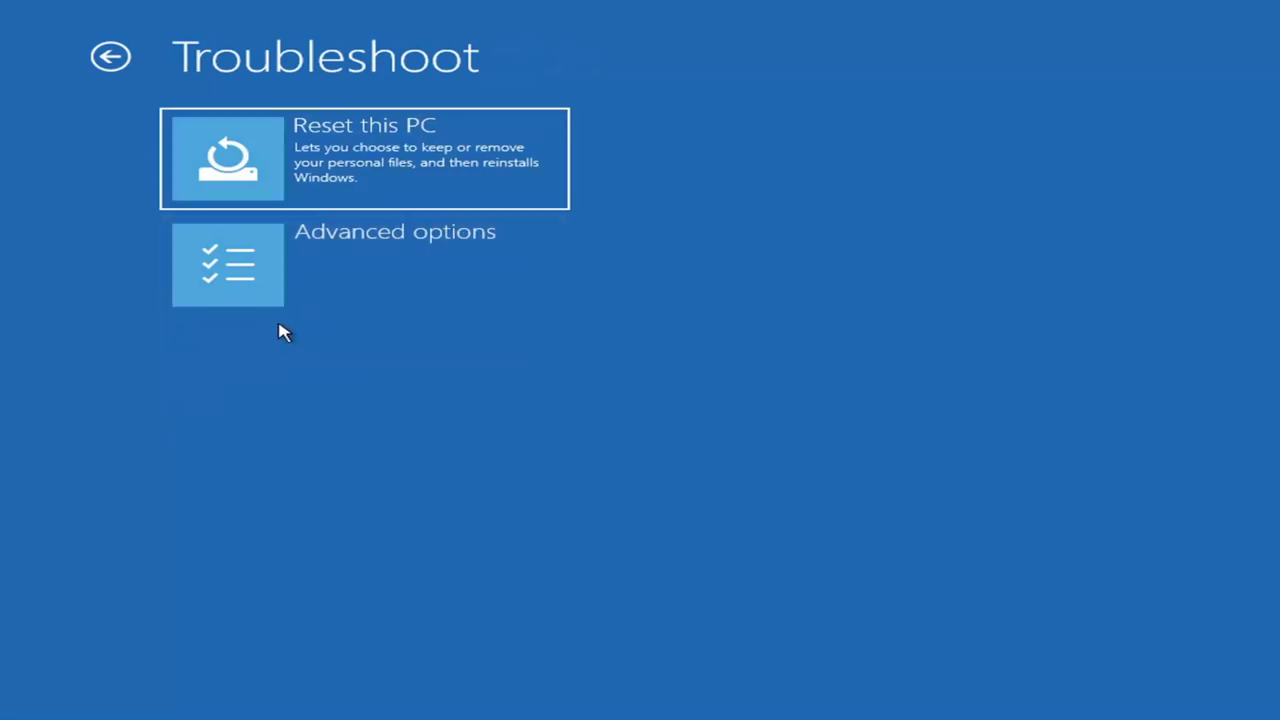
pyautogui.click(313, 281)
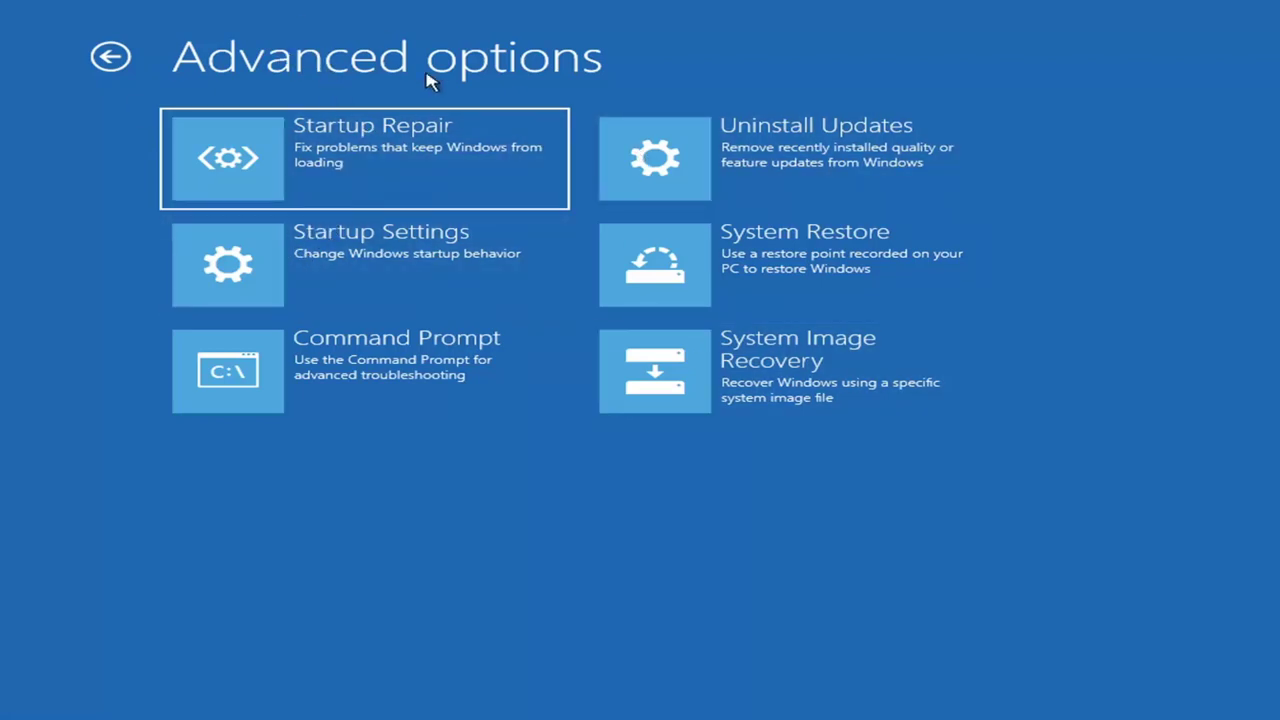
pyautogui.click(354, 371)
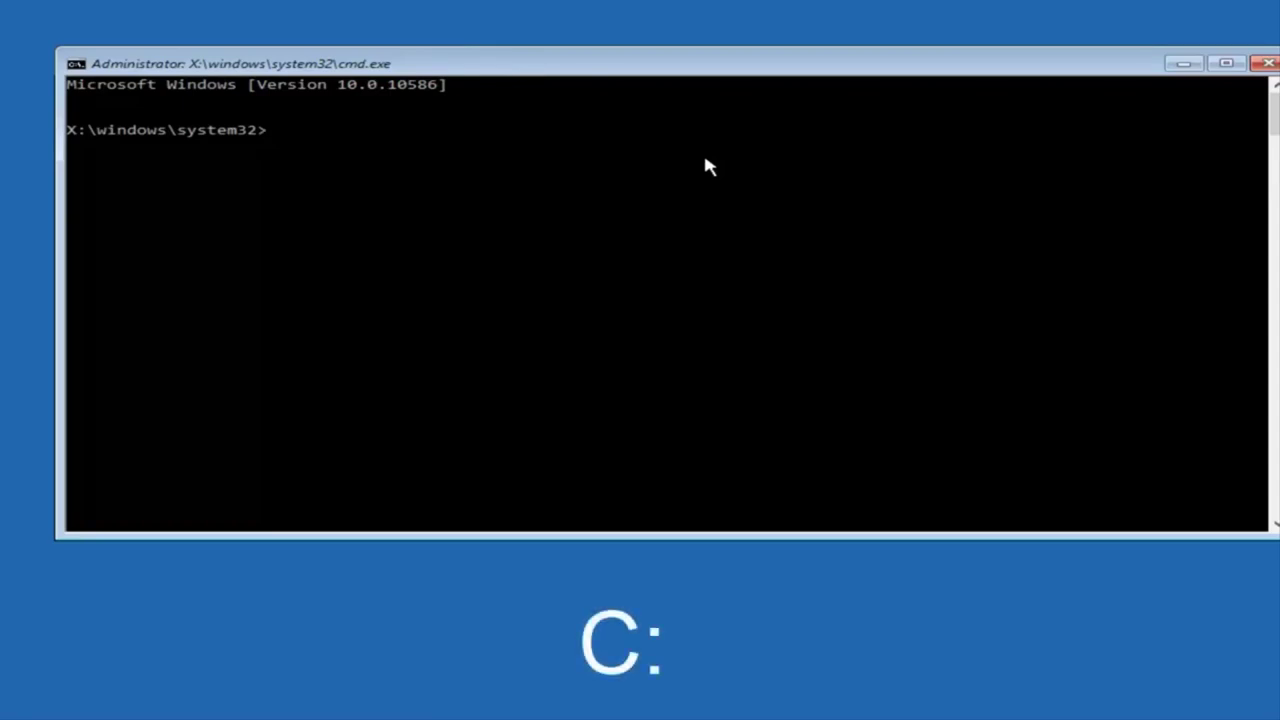
# Switch to the C: drive in the Command Prompt and list its contents with dir
pyautogui.write('c')
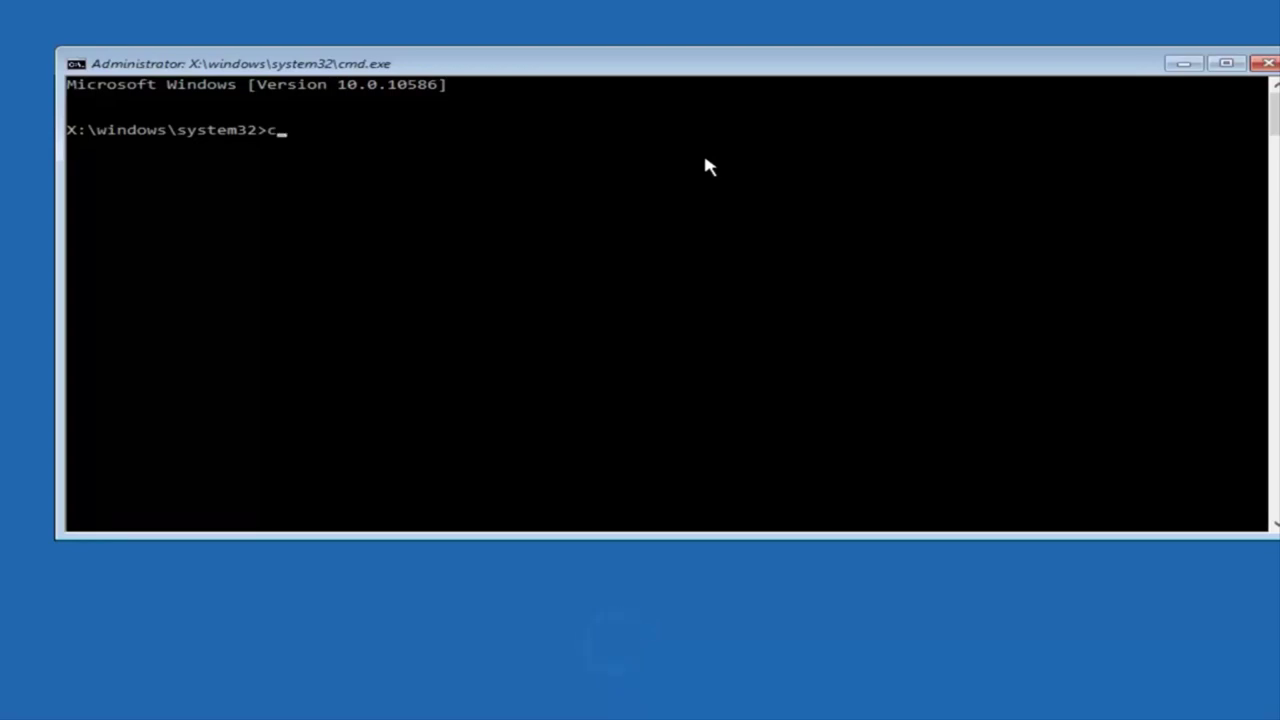
pyautogui.write(':')
pyautogui.press('Return')
pyautogui.write('dir')
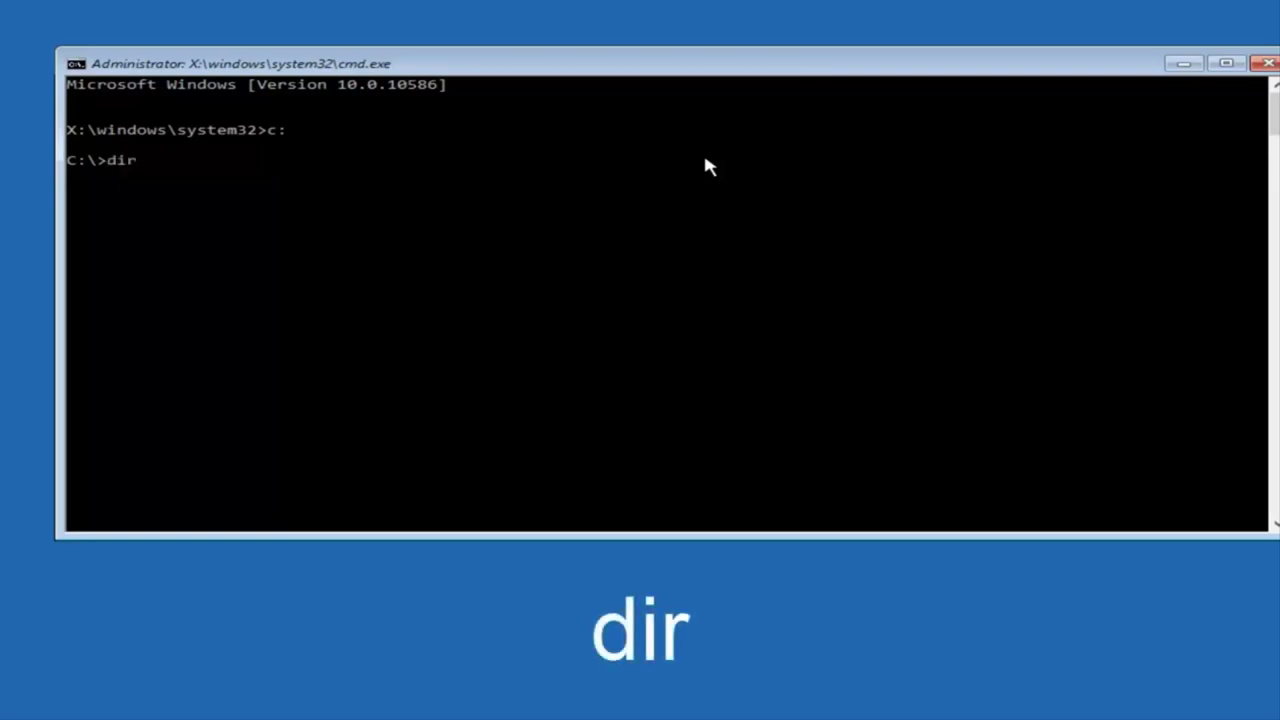
pyautogui.press('Return')
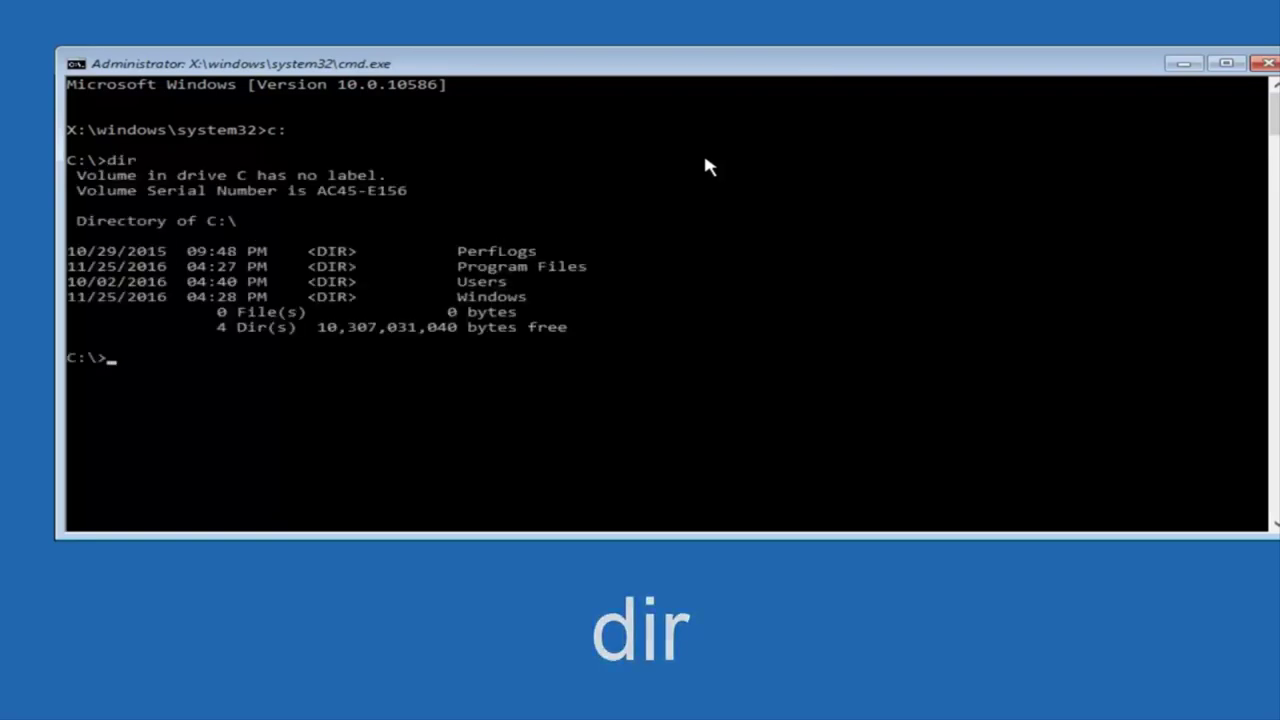
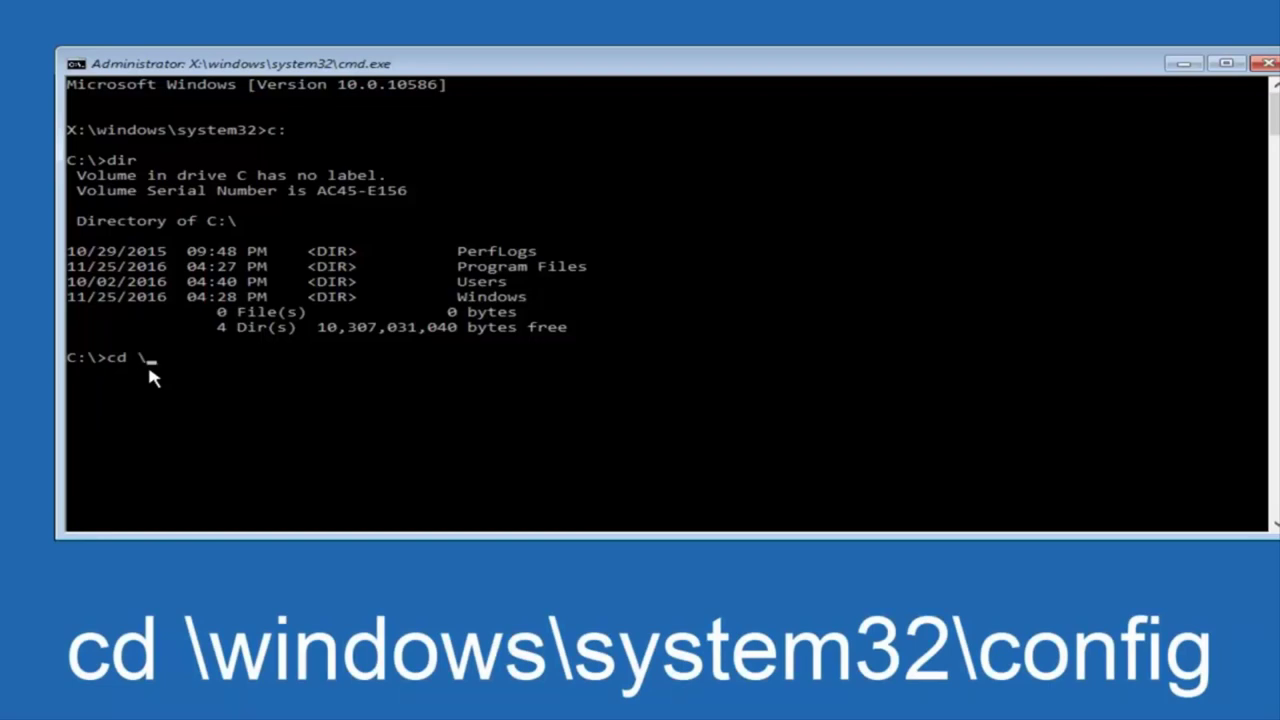
# In \windows\system32\config, create a folder named Backup and copy all files (*.*) of the config folder into it
pyautogui.write('windows\\system32\\config')
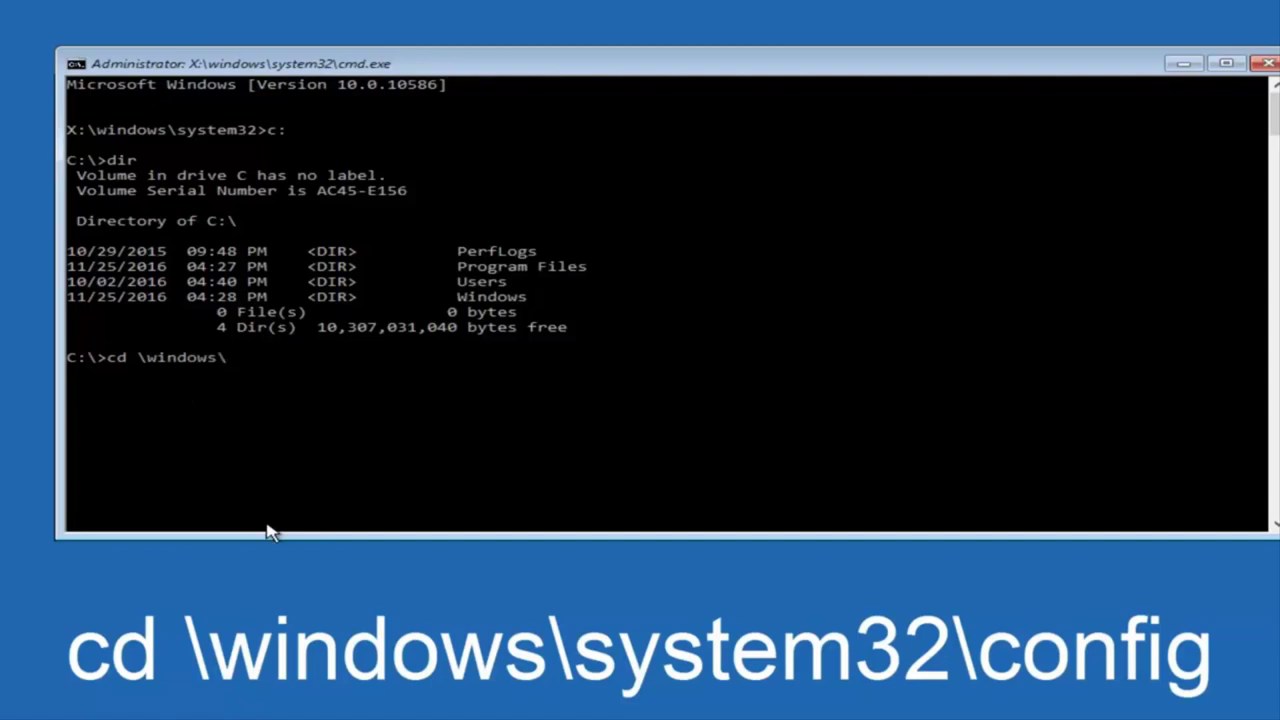
pyautogui.write('system32\\config')
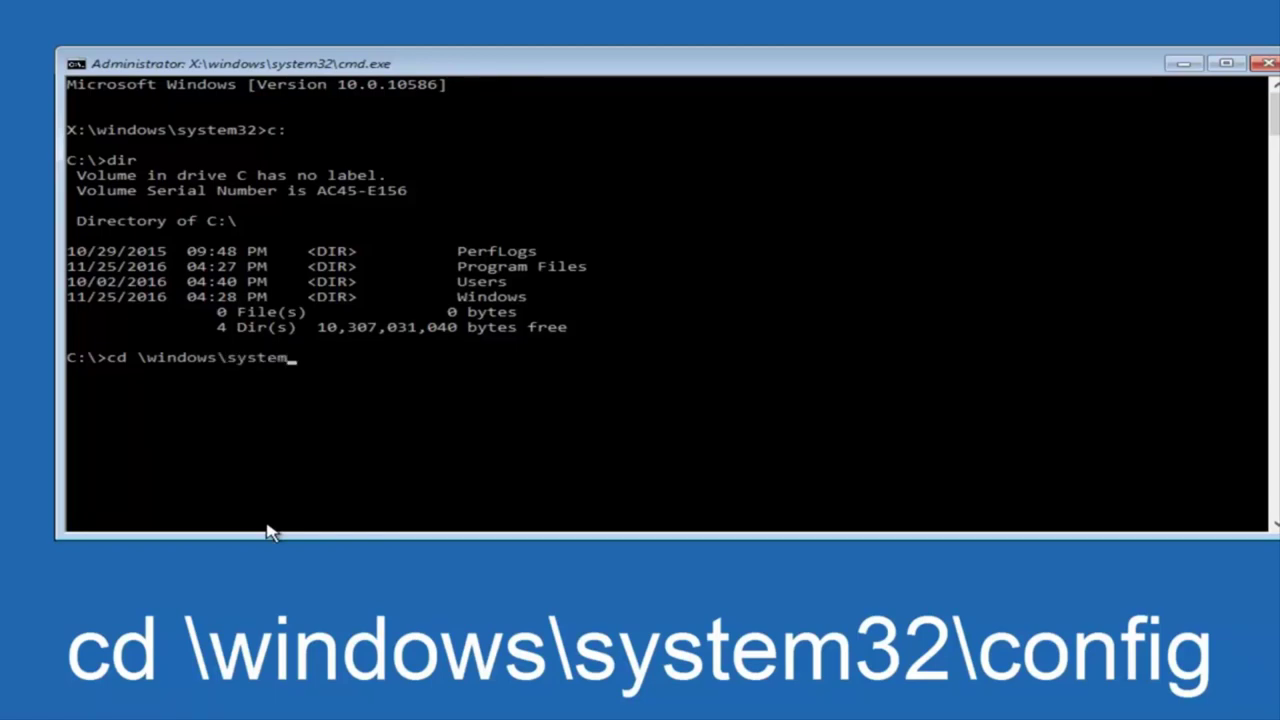
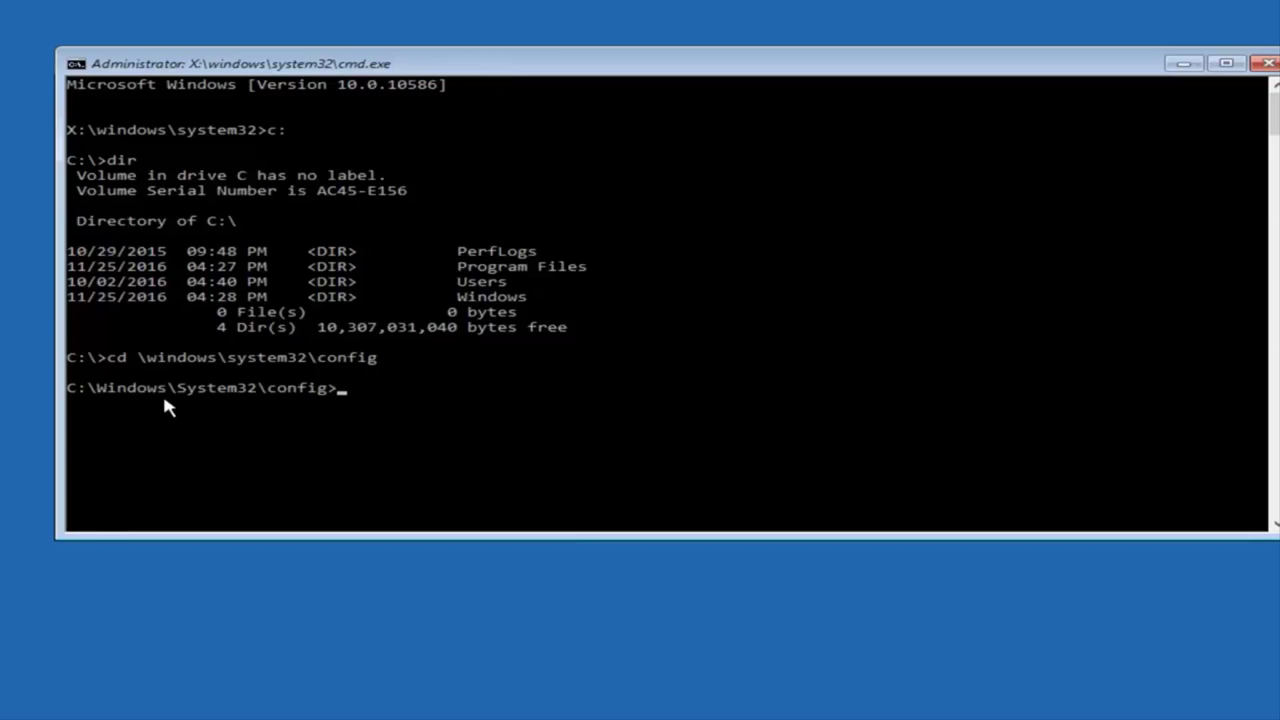
pyautogui.write('MD')
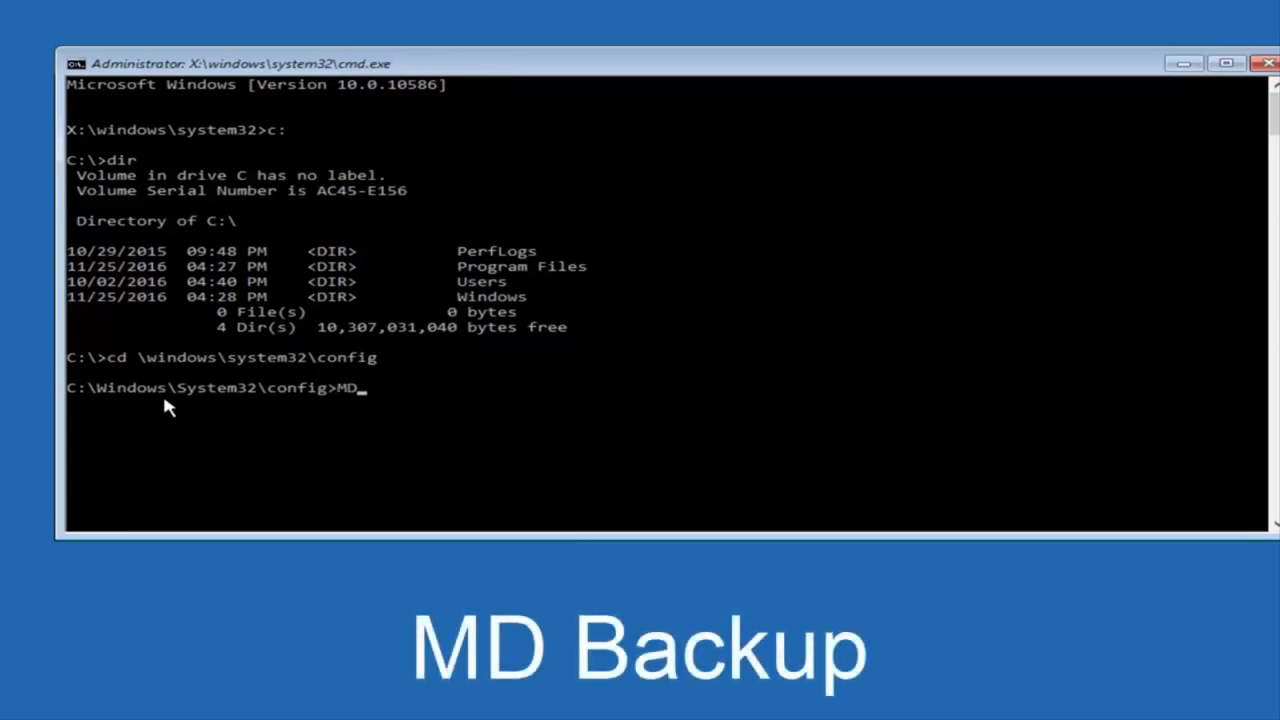
pyautogui.write(' Backup')
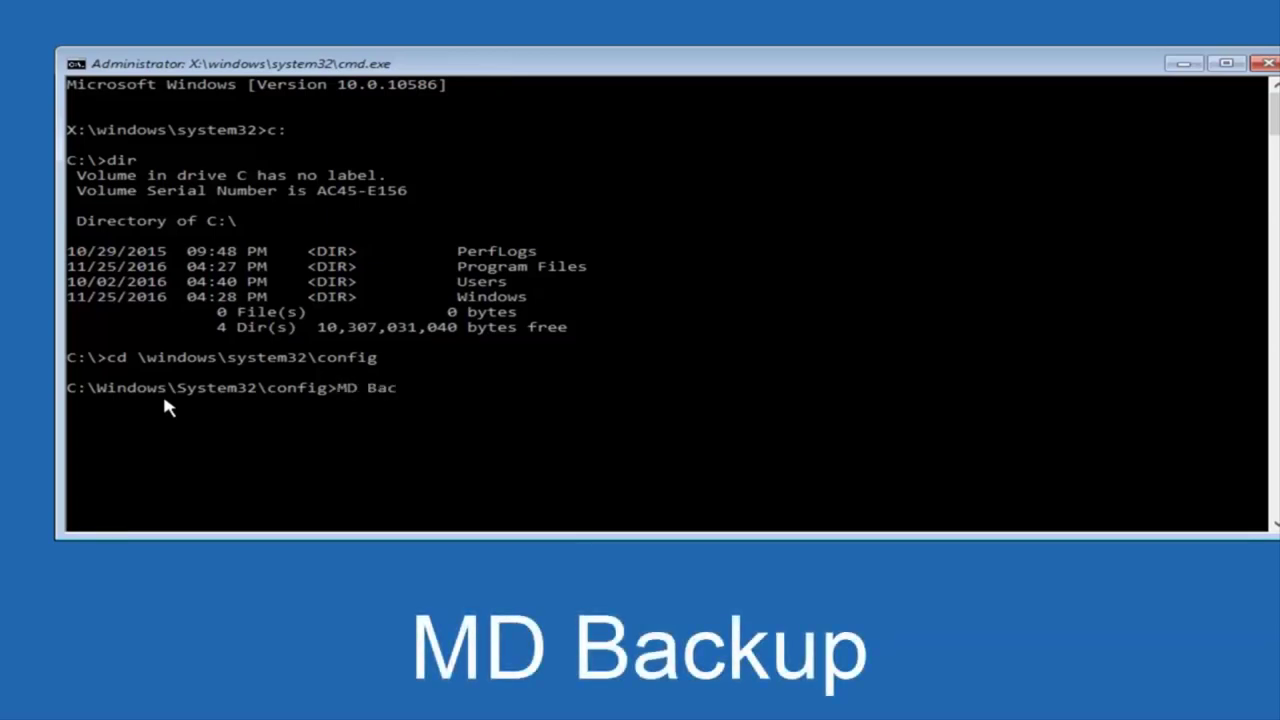
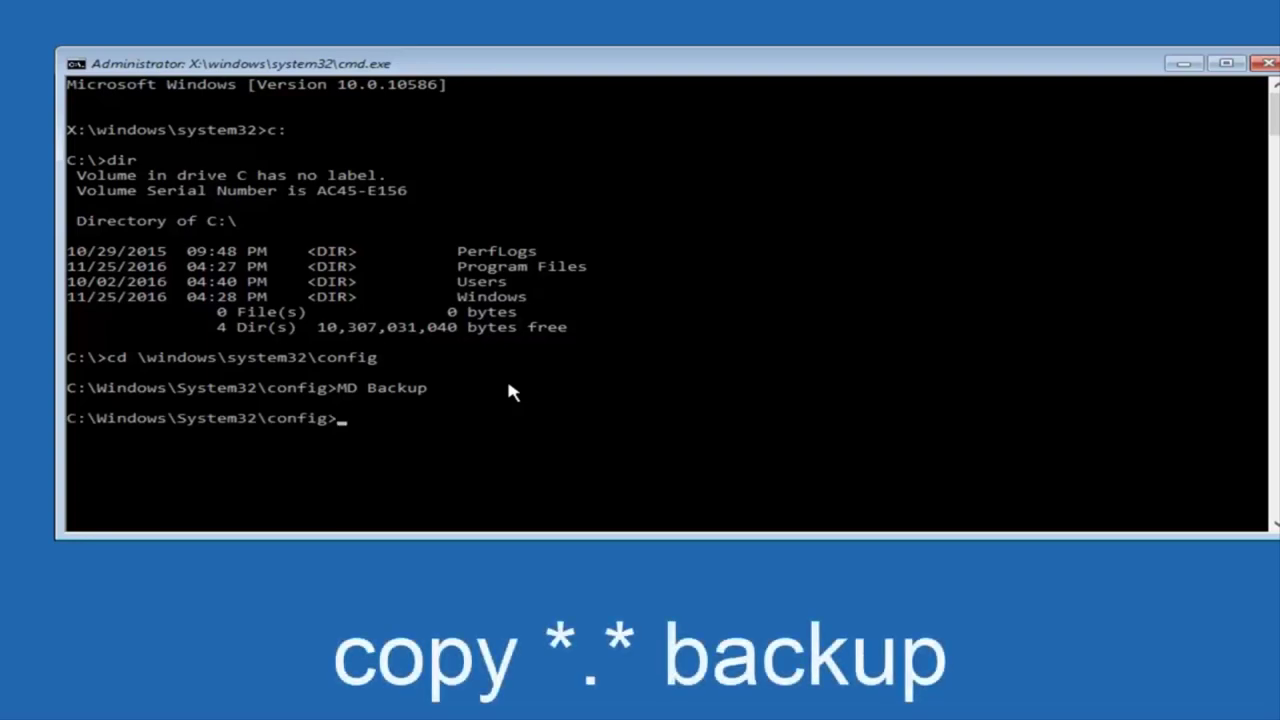
pyautogui.write('copy *.* backup')
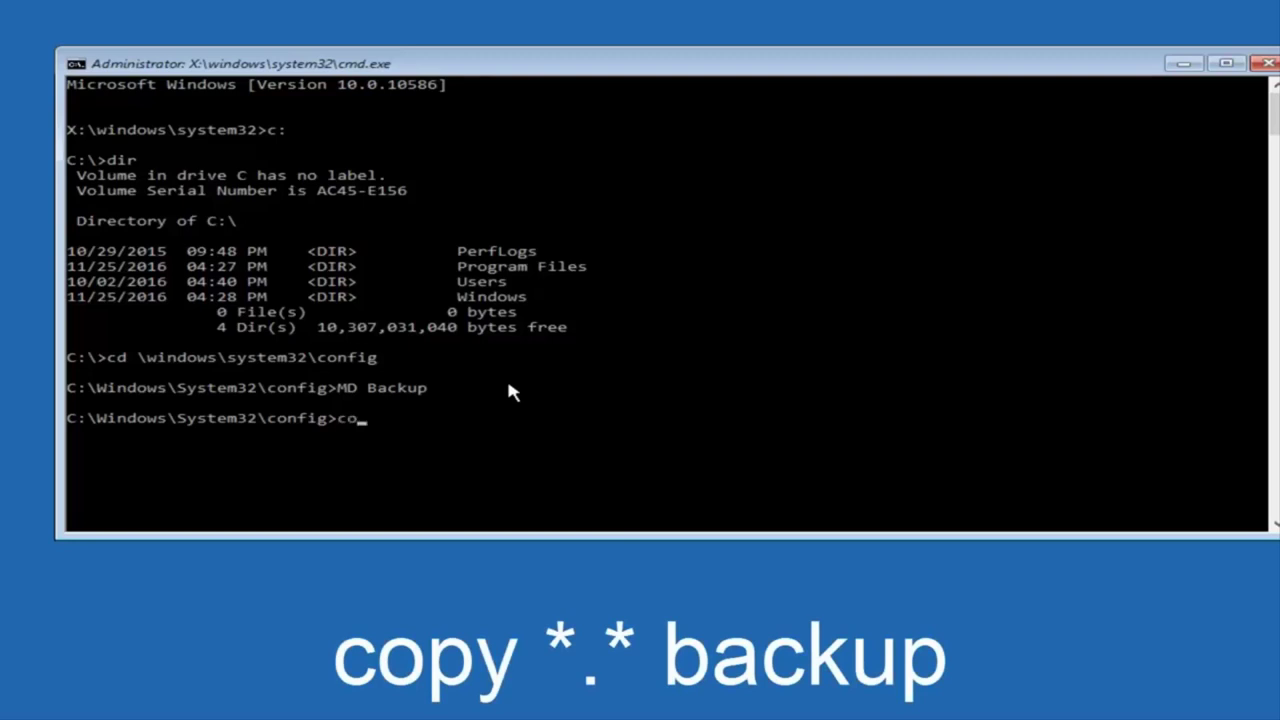
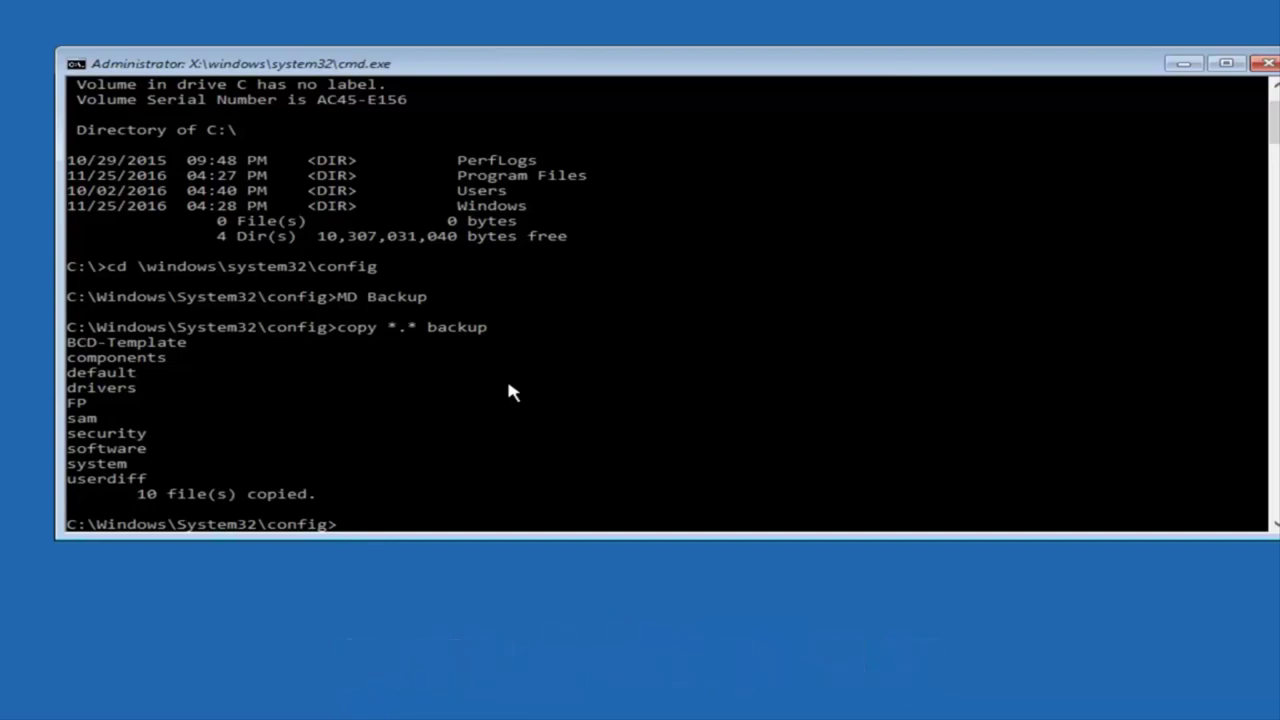
# Change to the regback folder inside config and list its contents with dir
pyautogui.write('CD')
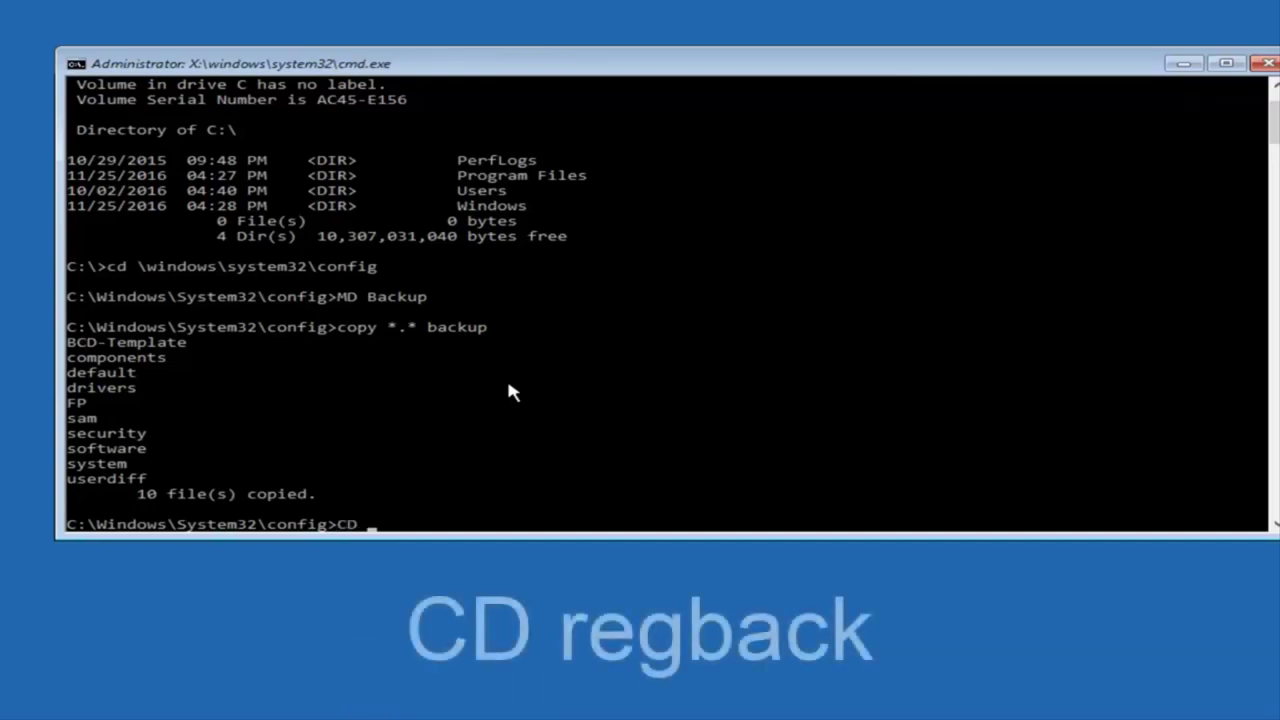
pyautogui.write(' reg')
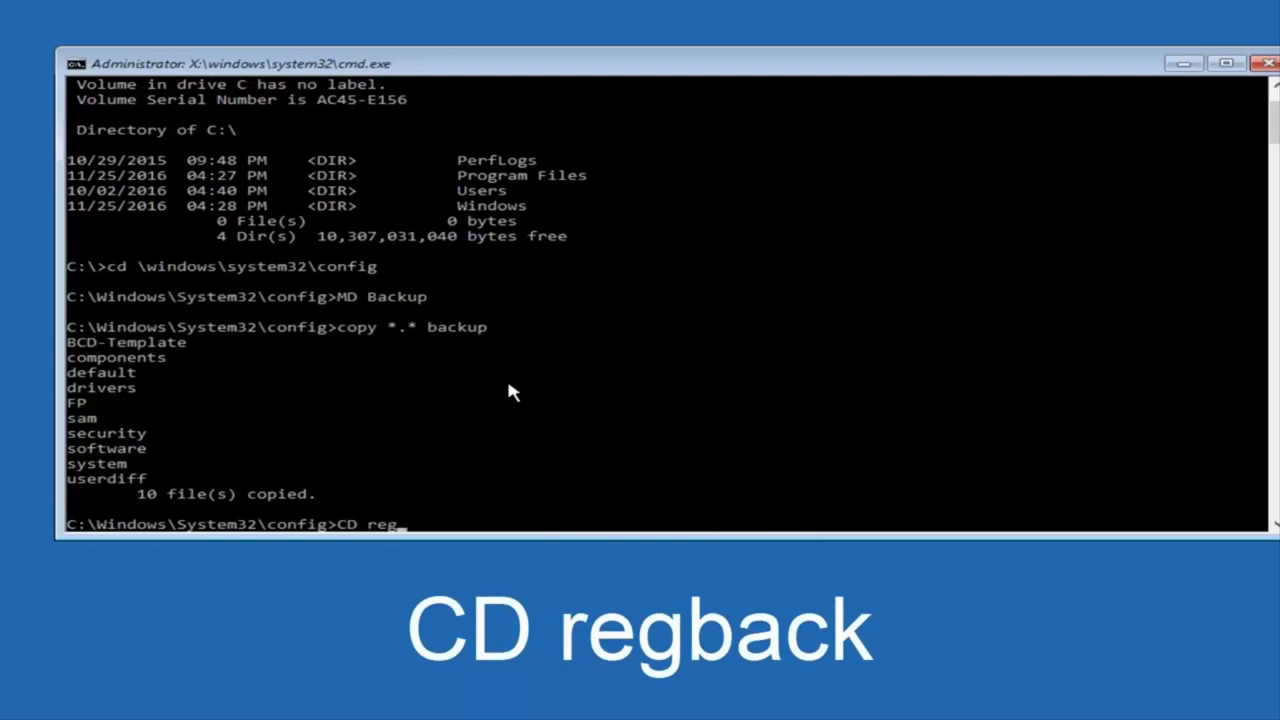
pyautogui.write('back')
pyautogui.press('Return')
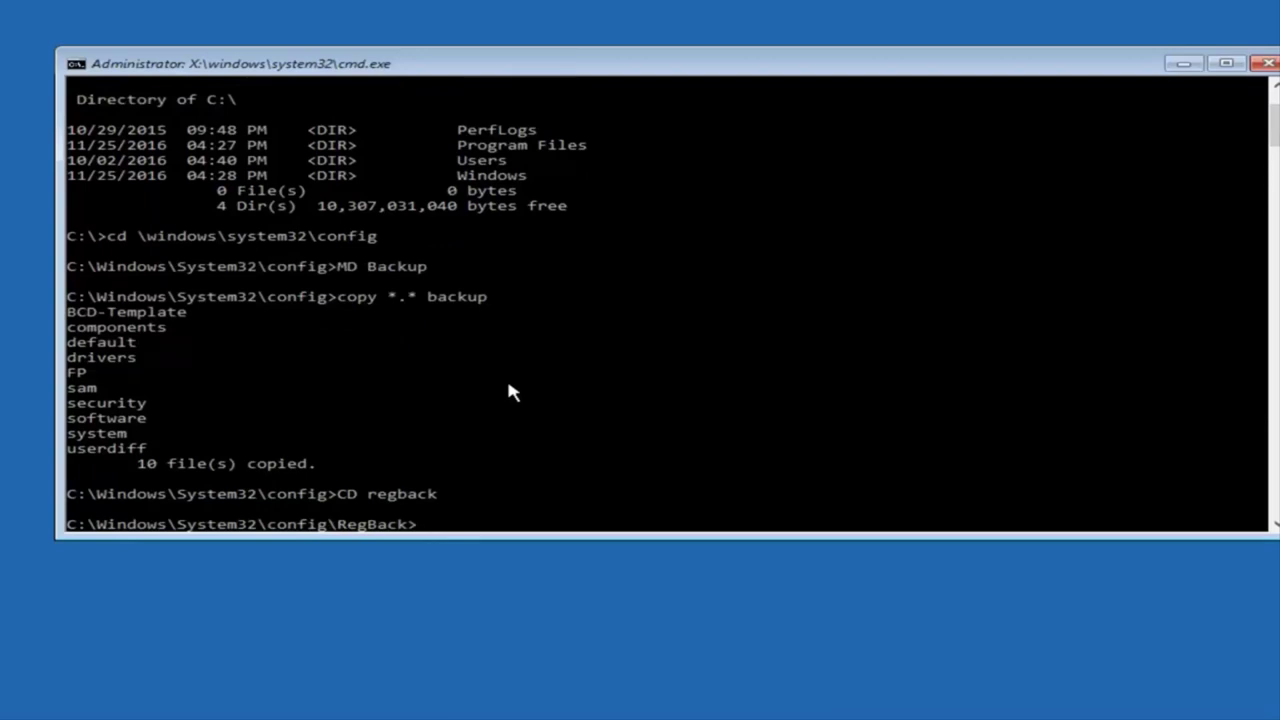
pyautogui.write('dir')
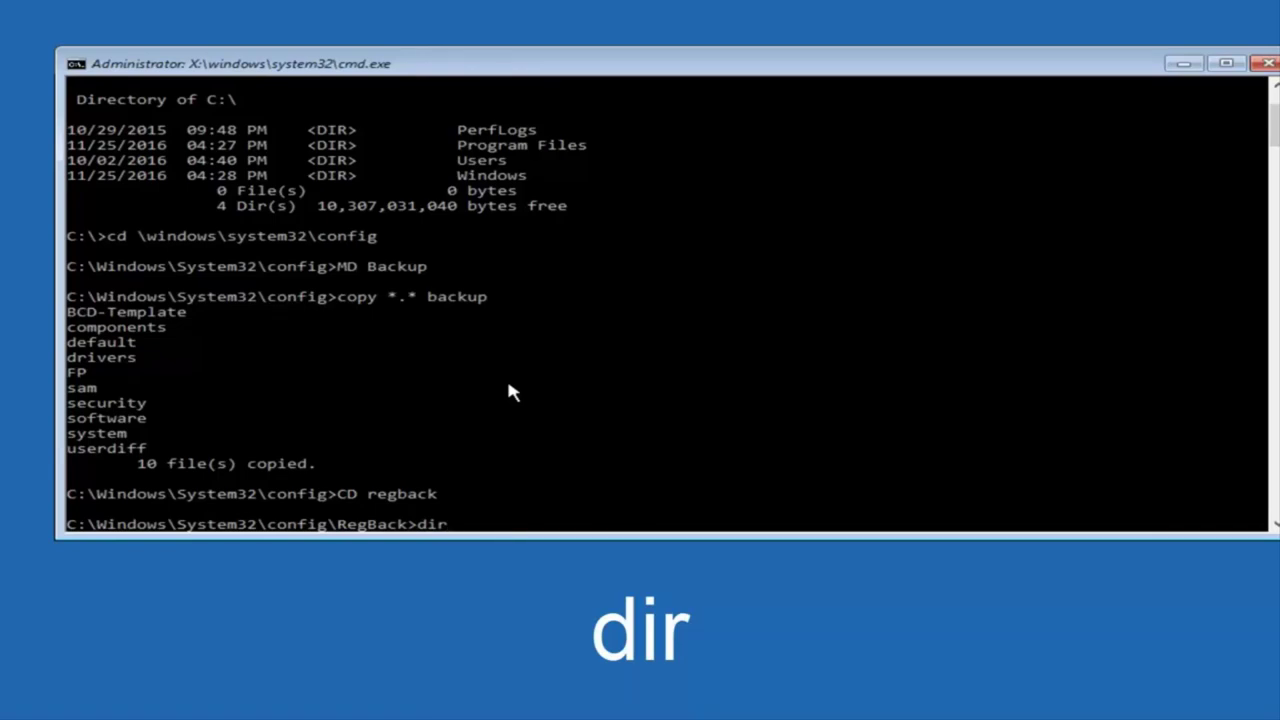
pyautogui.press('Return')
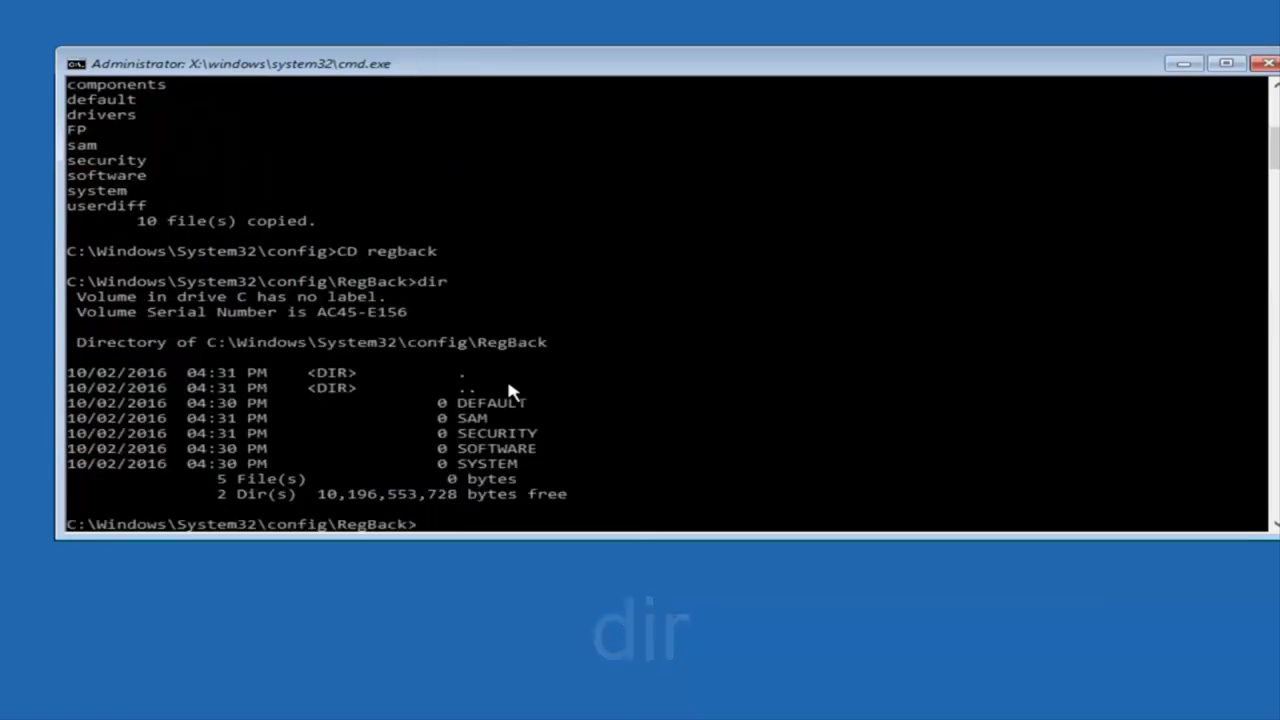
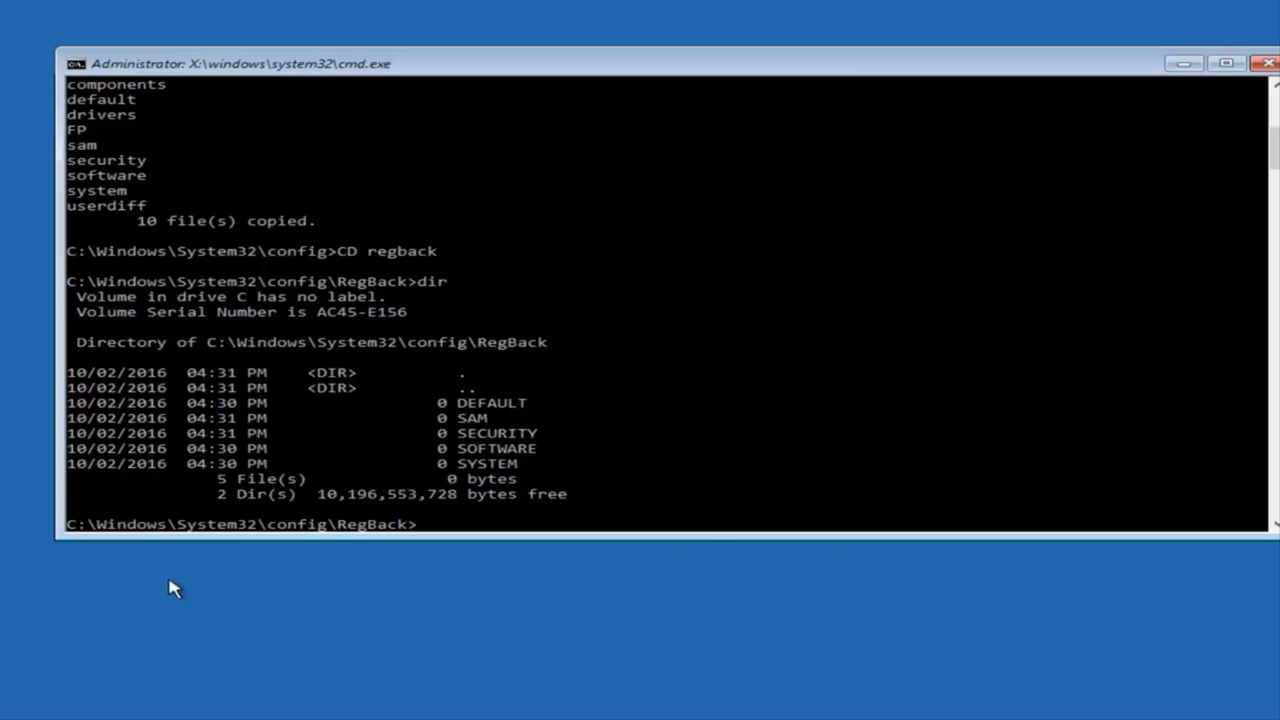
# Copy all RegBack files (*.*) into the parent config folder, overwriting all existing files, and exit the Command Prompt
pyautogui.write('vop')
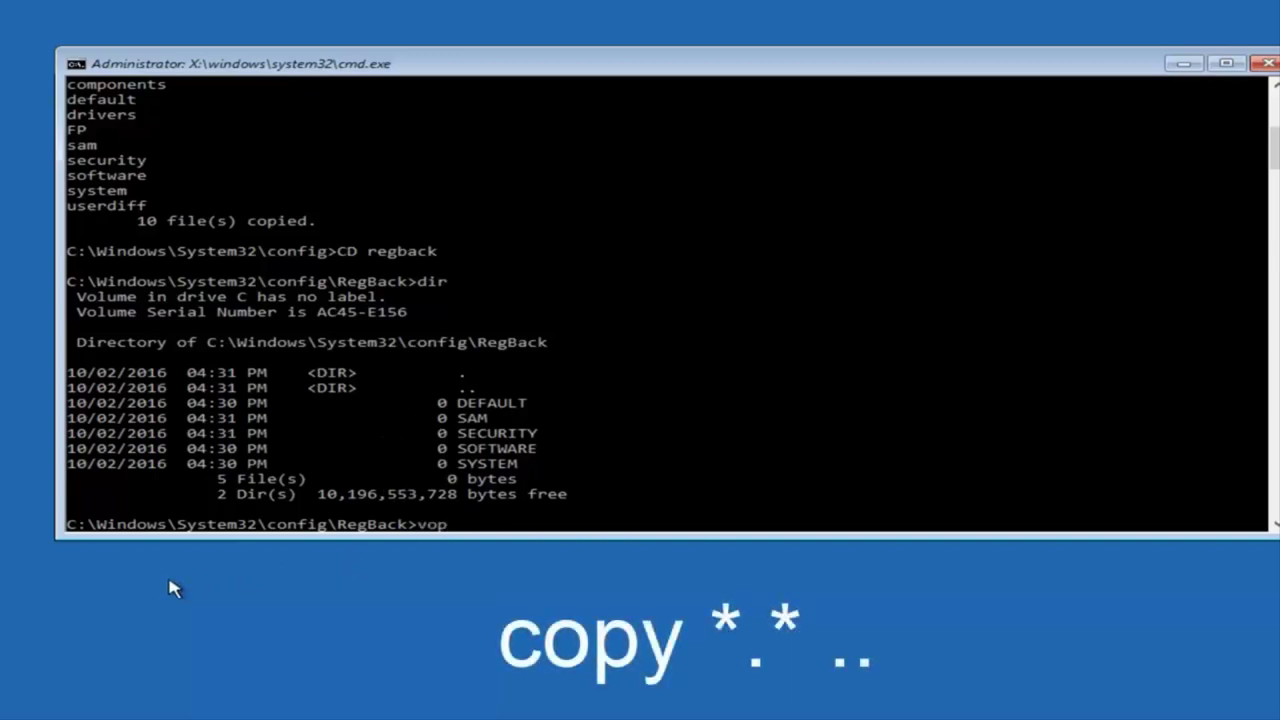
pyautogui.press('BackSpace')
pyautogui.press('BackSpace')
pyautogui.press('BackSpace')
pyautogui.write('copy')
pyautogui.write('*.')
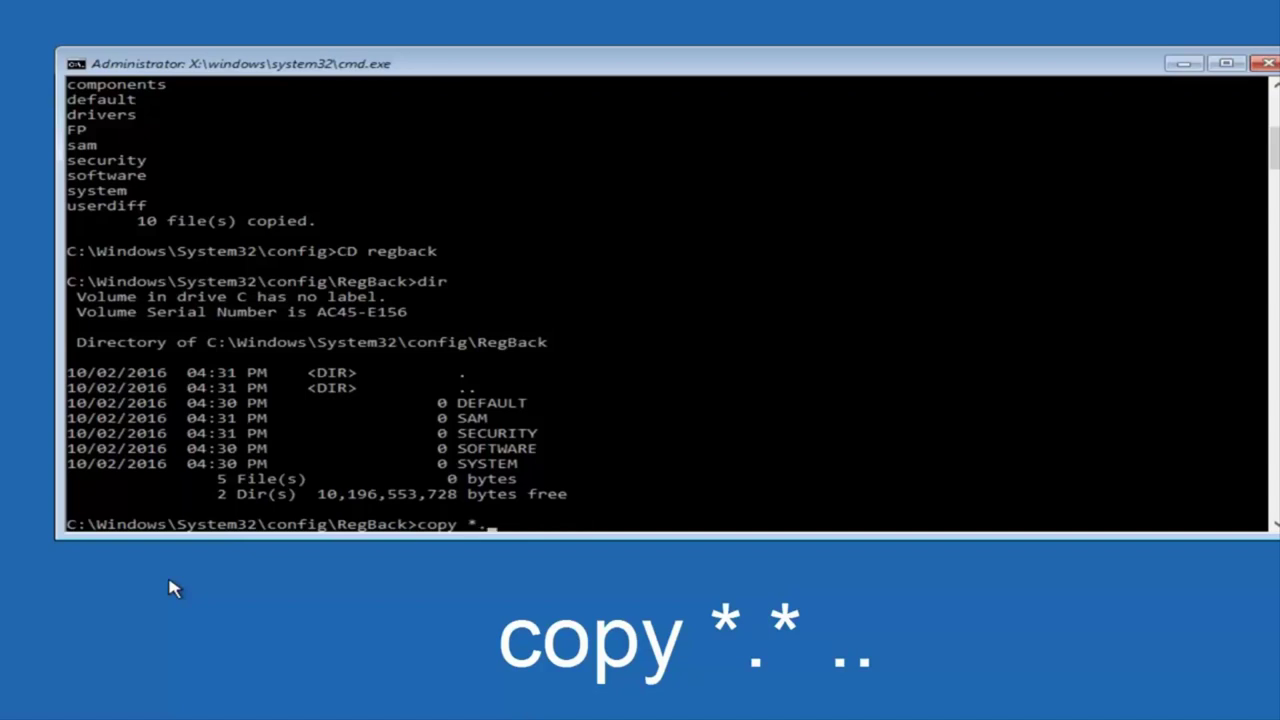
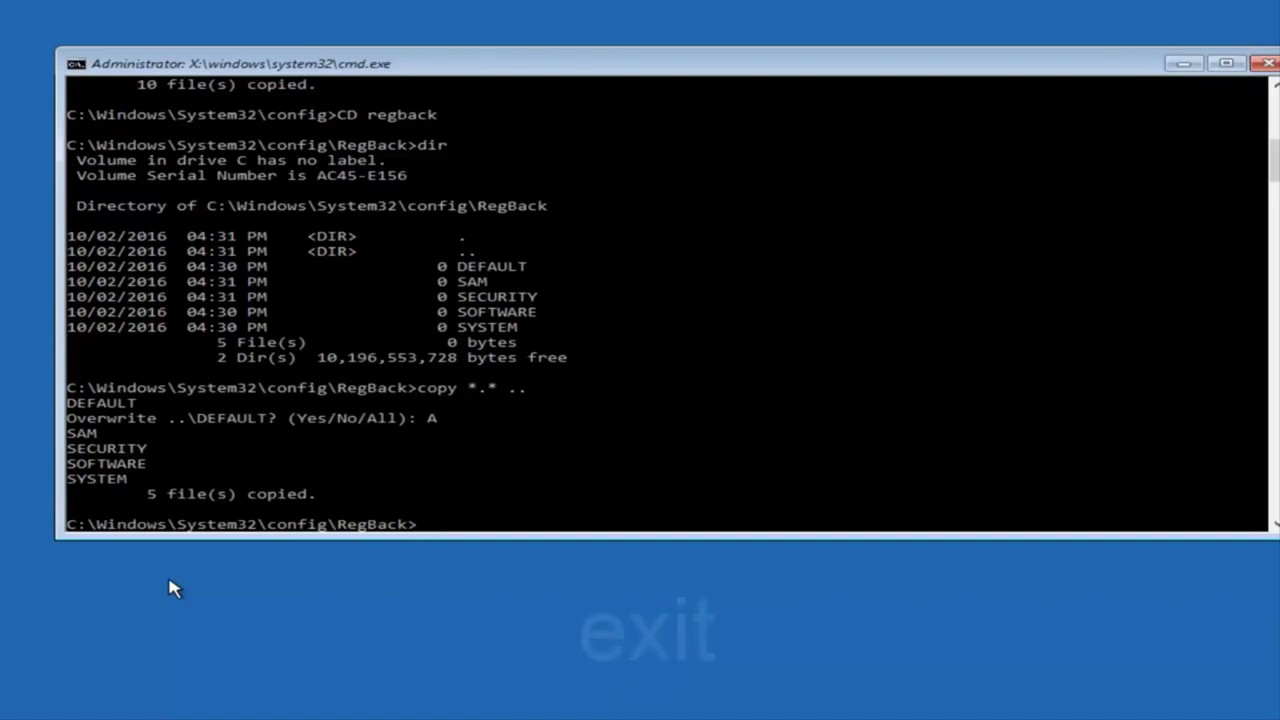
pyautogui.write('exit')
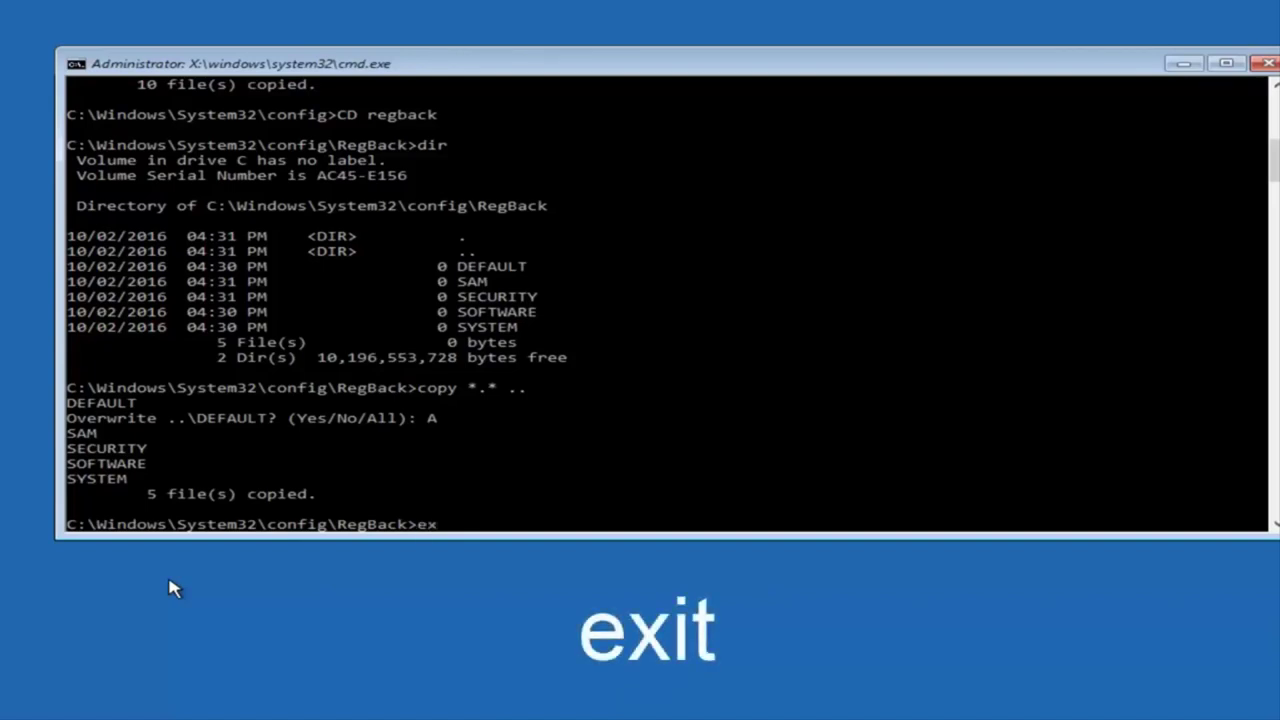
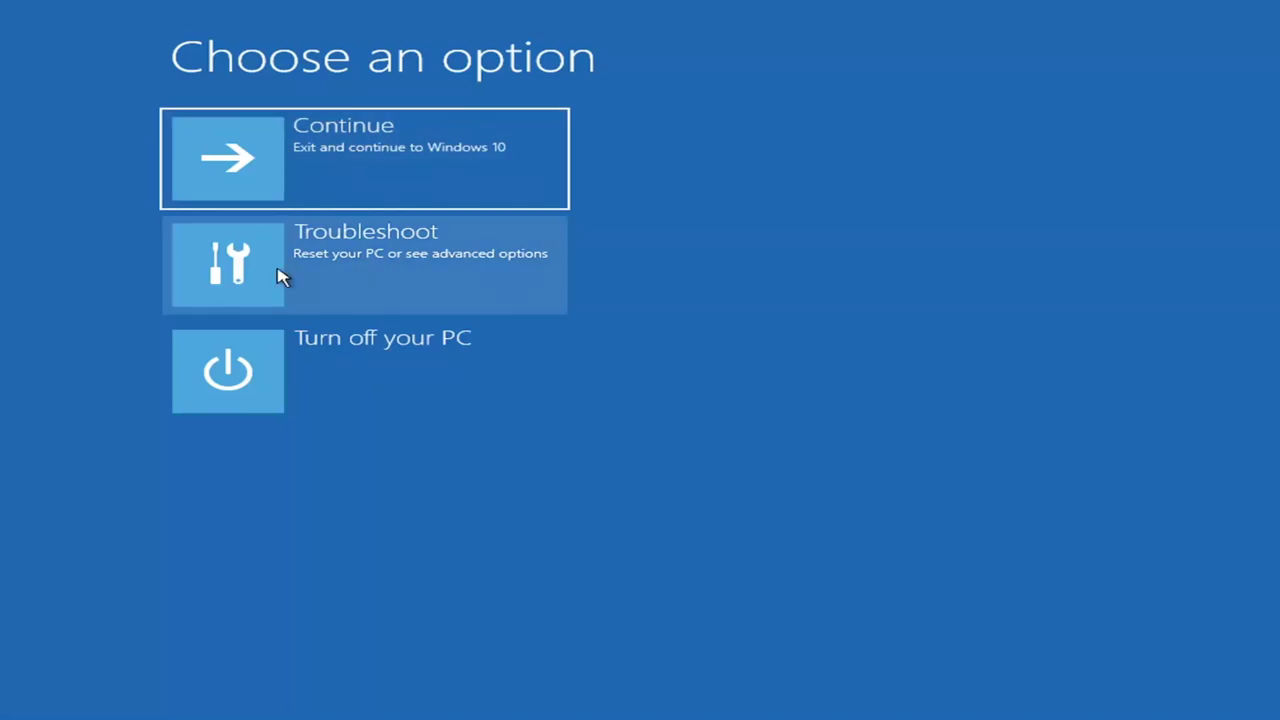
# Reset this PC from the troubleshooting options with Keep my files and Local reinstall, and start the reset
pyautogui.click(314, 270)
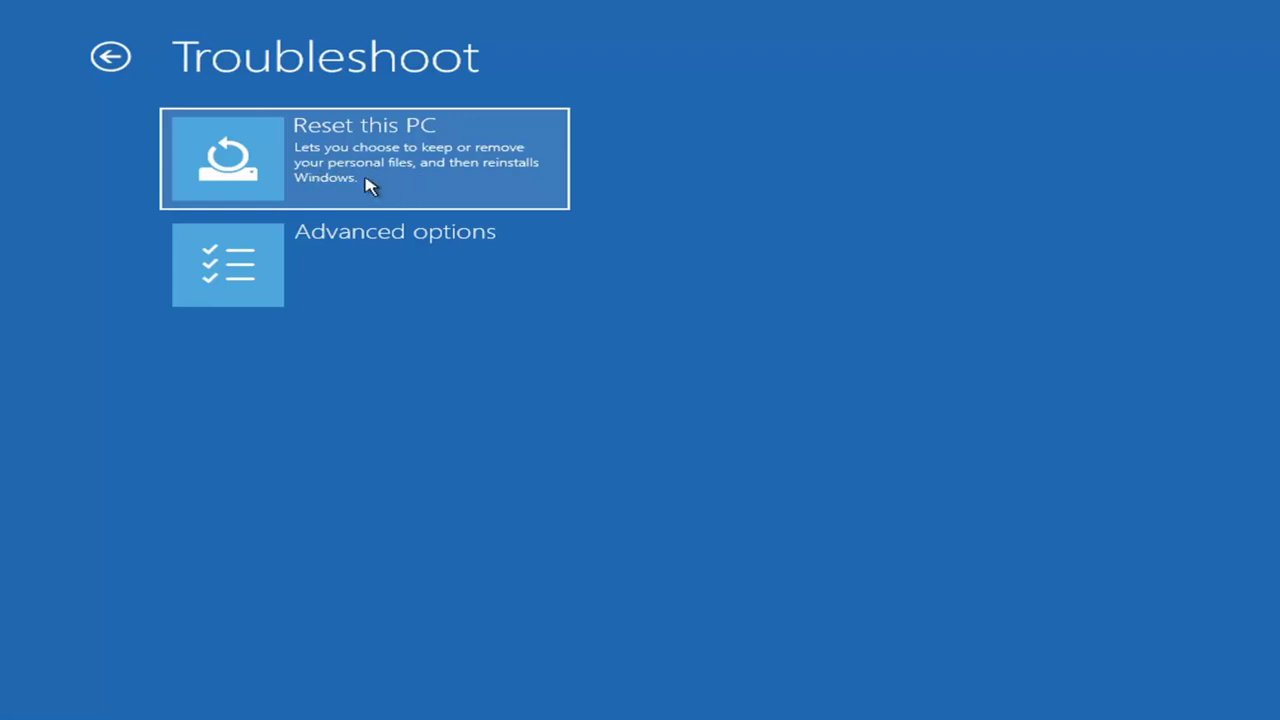
pyautogui.click(296, 164)
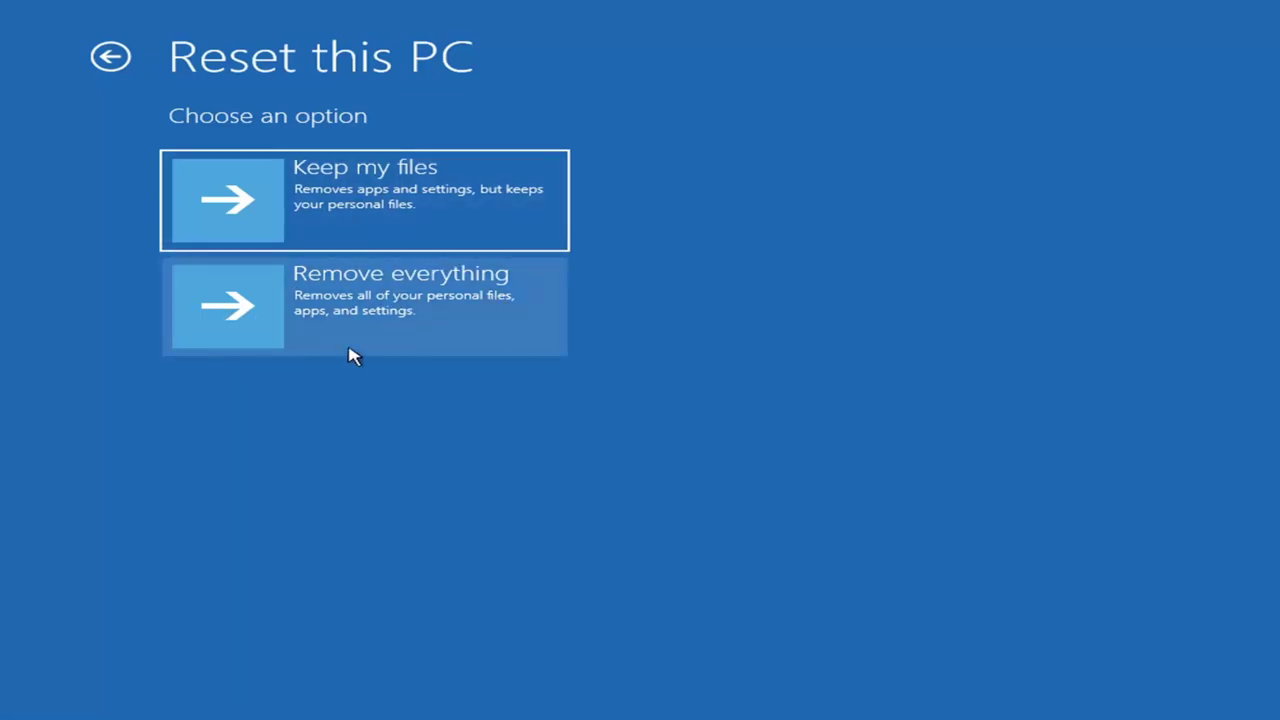
pyautogui.click(291, 177)
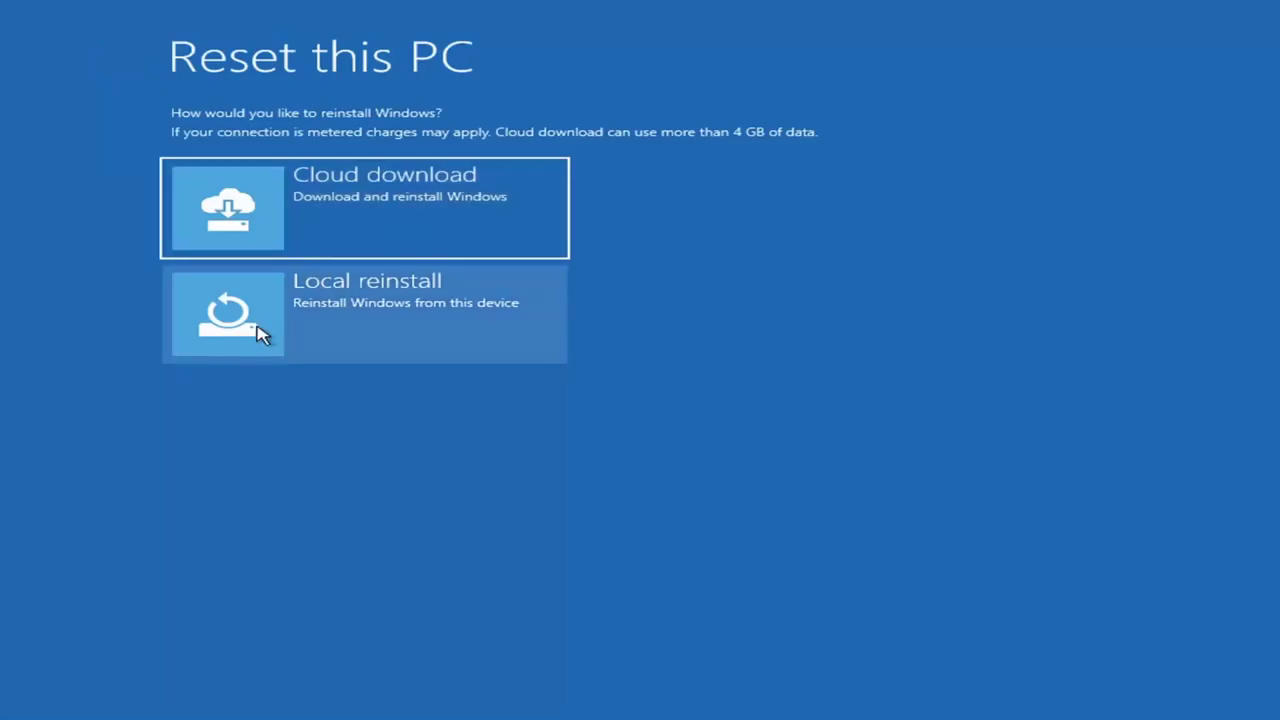
pyautogui.click(340, 322)
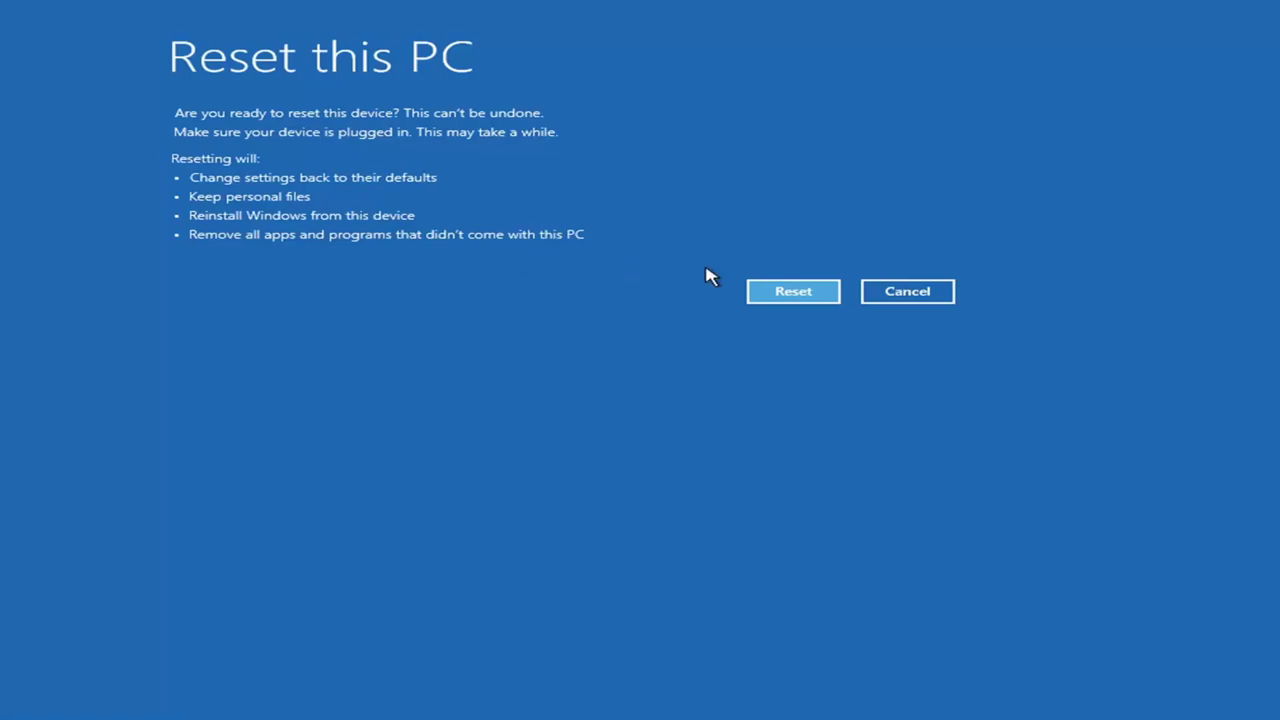
pyautogui.click(791, 292)
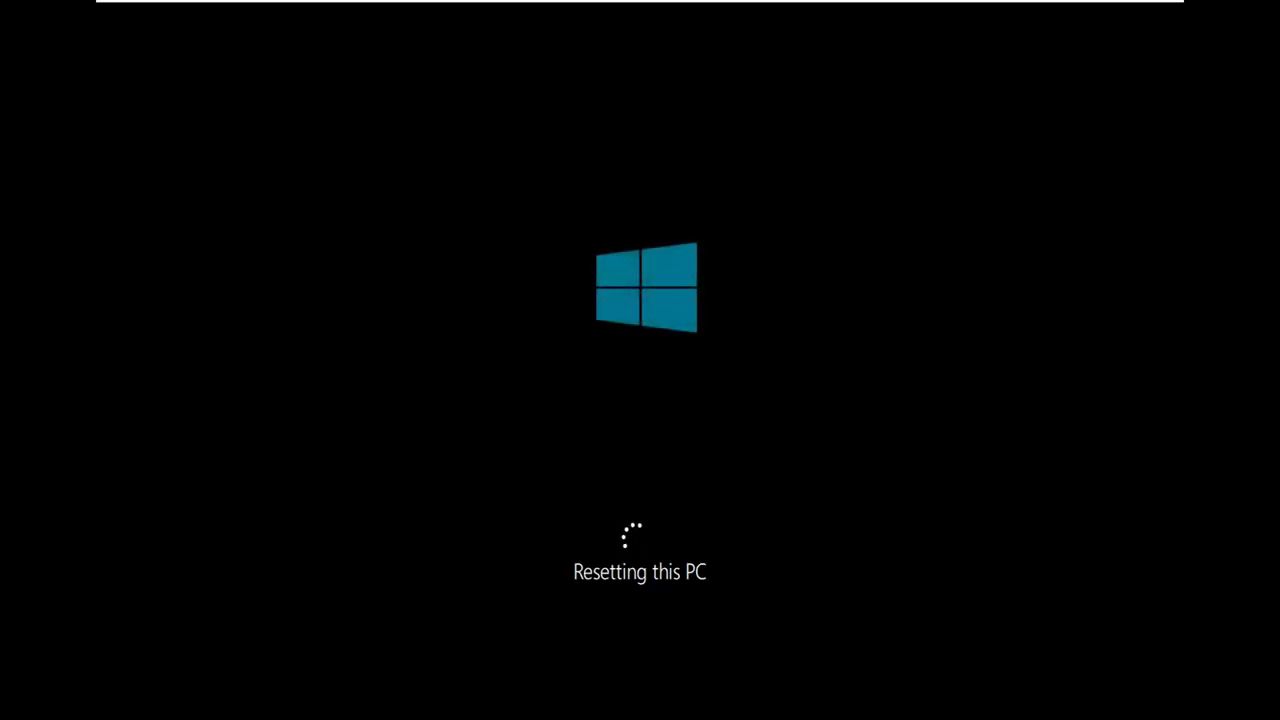